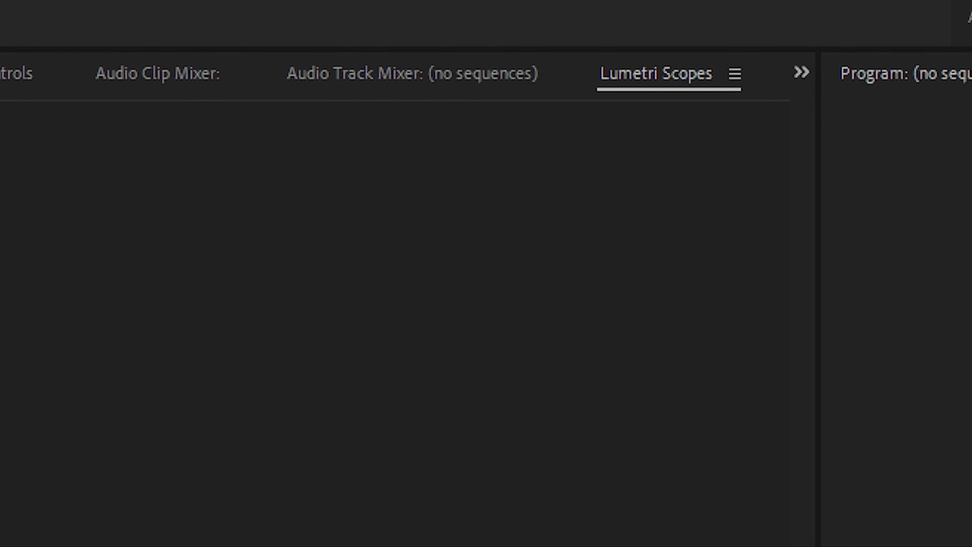
click(427, 1)
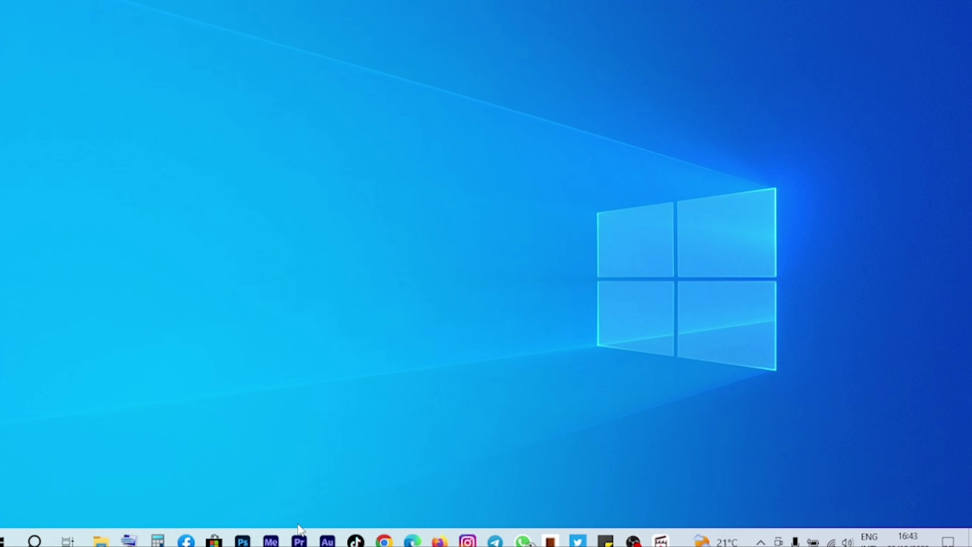
Step: Launch Adobe Premiere Pro and create a new project named "test"
click(300, 541)
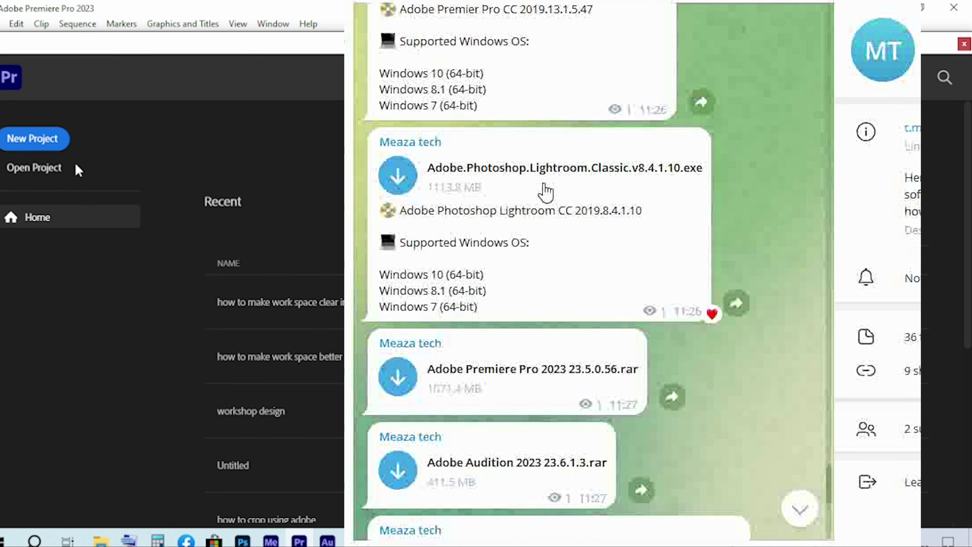
click(20, 140)
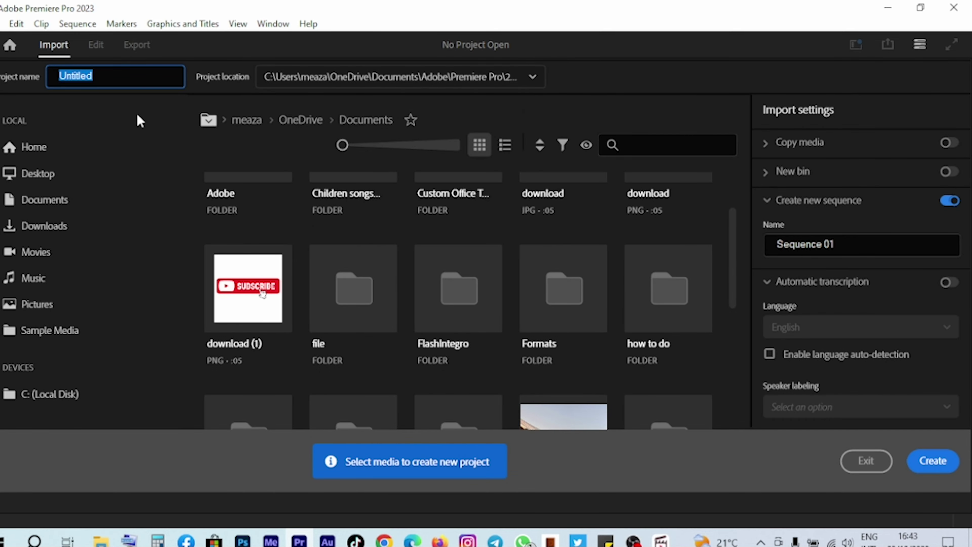
text(test)
click(932, 460)
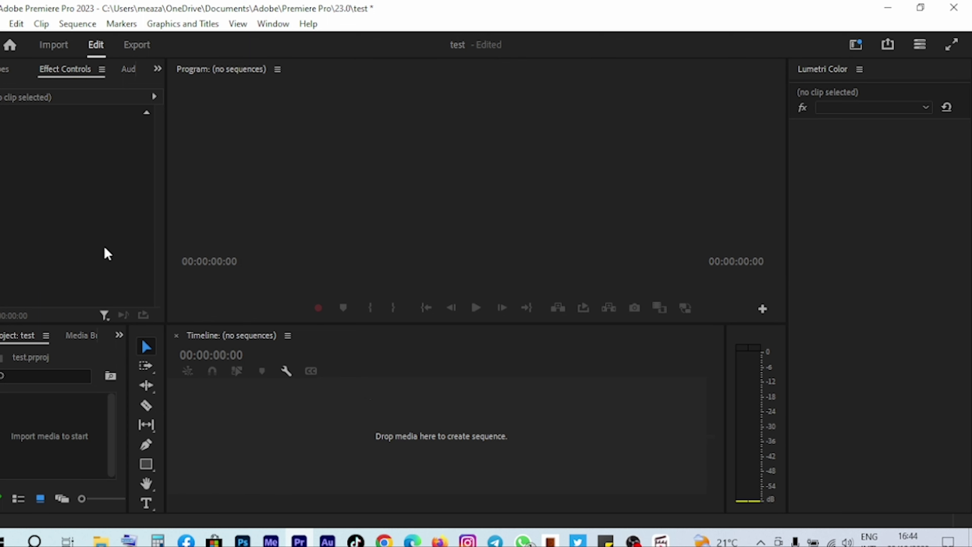
Step: Import the "Adobe Premiere Pro Tutorial - Sequence Settings" video from the Desktop and place it on the empty timeline as a new sequence
click(45, 438)
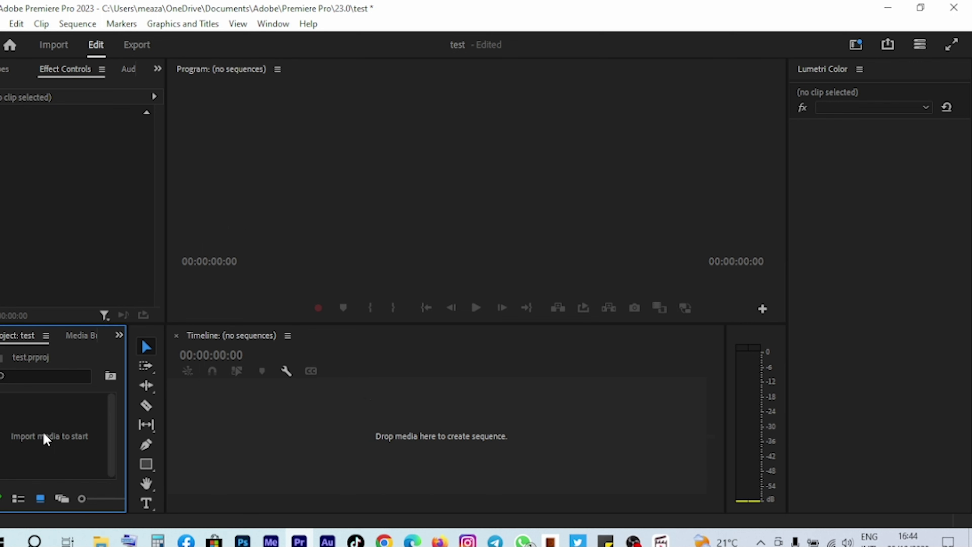
double_click(45, 438)
scroll(42, 191, up, 3)
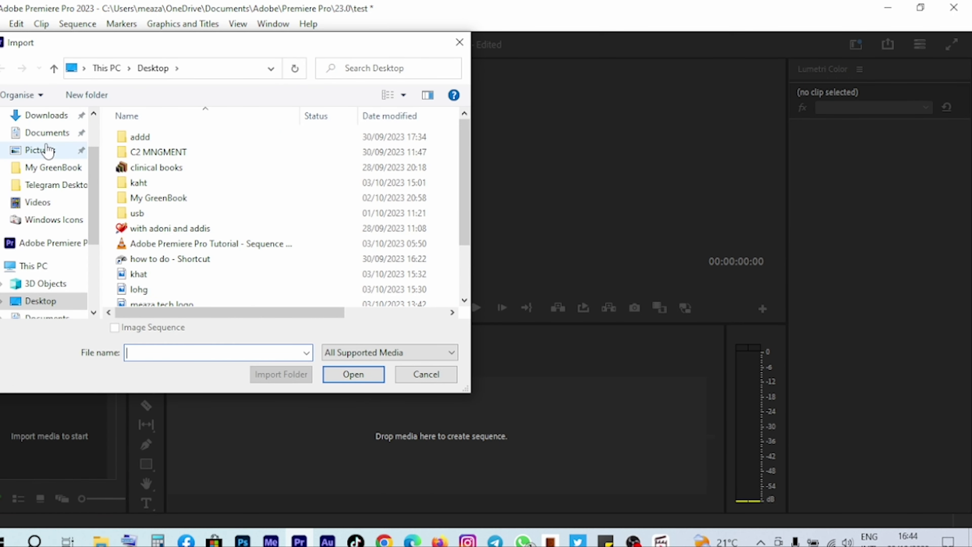
scroll(161, 206, down, 2)
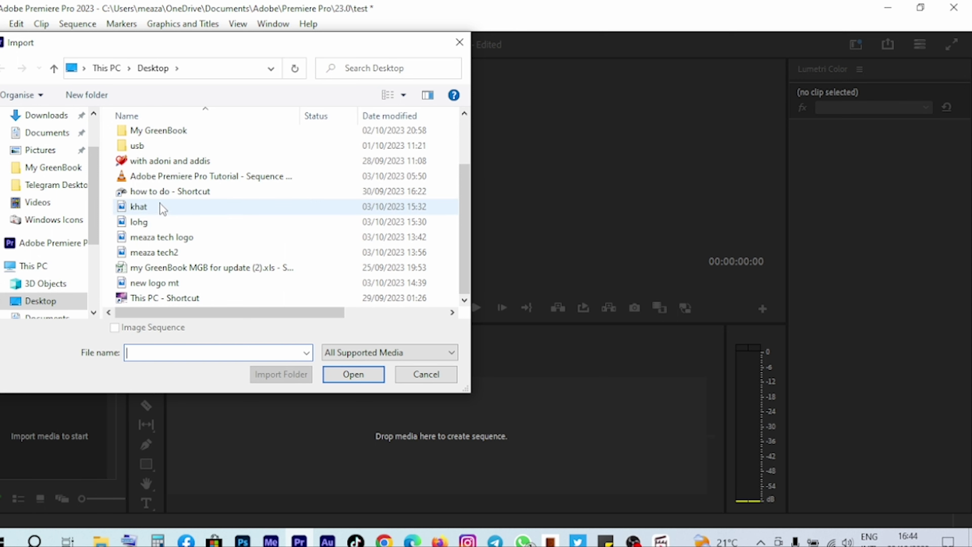
click(192, 176)
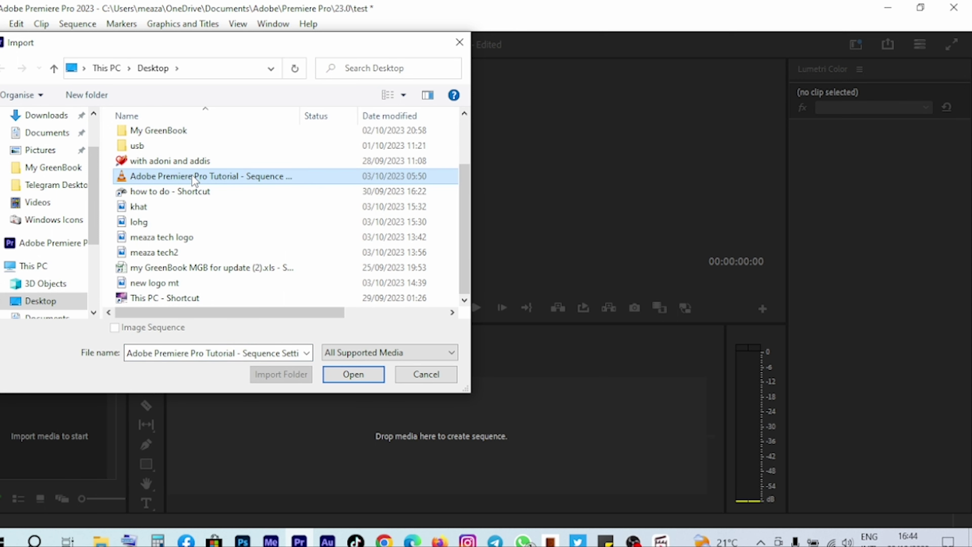
double_click(192, 175)
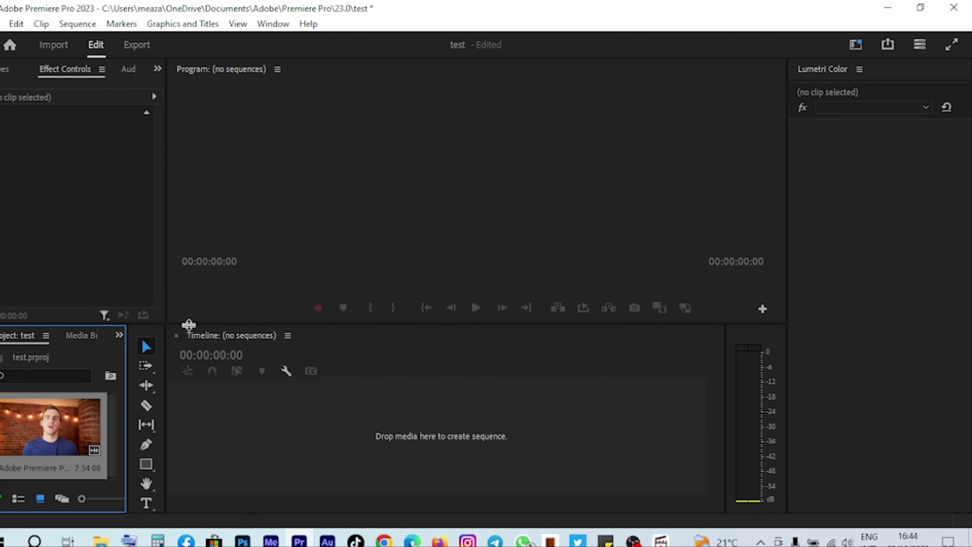
drag(58, 425, 300, 432)
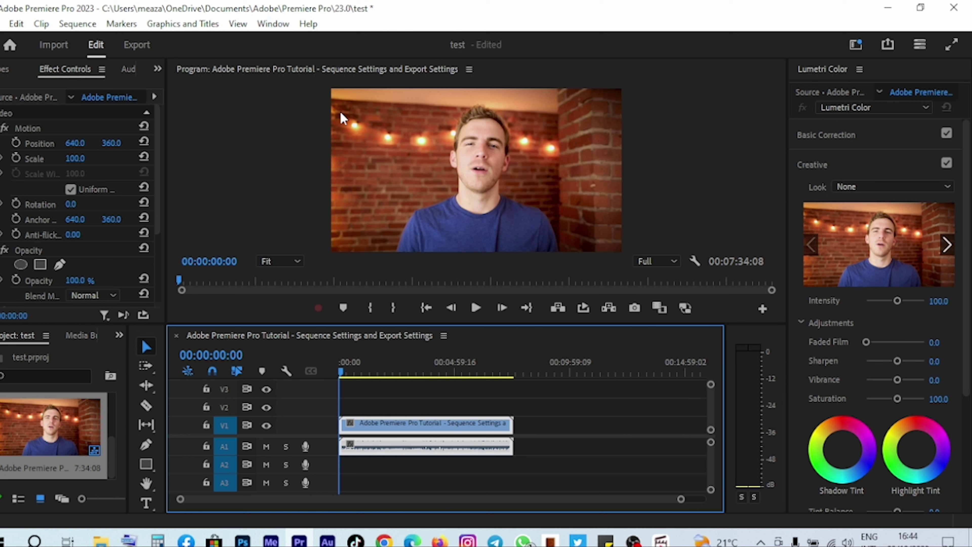
Step: Deselect the clip and scrub the playhead to a frame near the beginning of the sequence
click(405, 408)
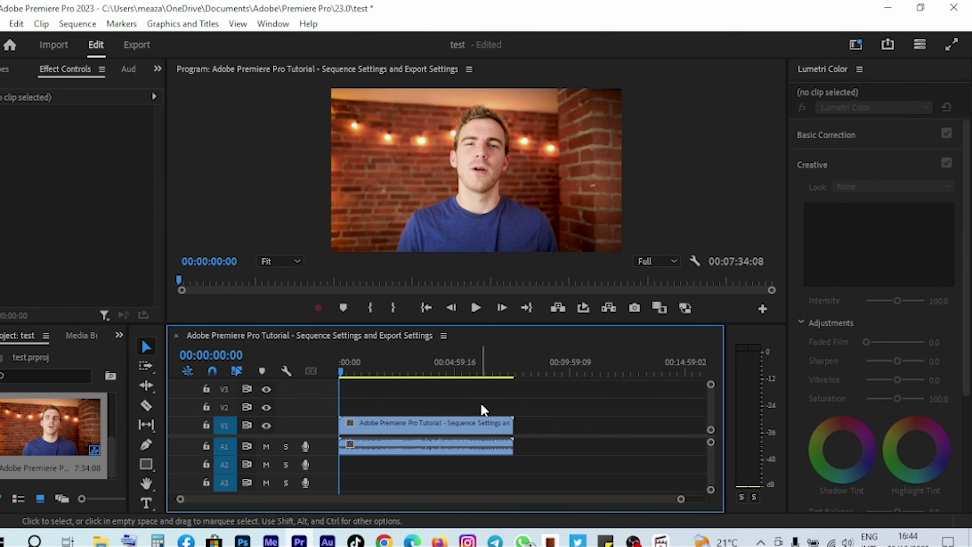
click(361, 372)
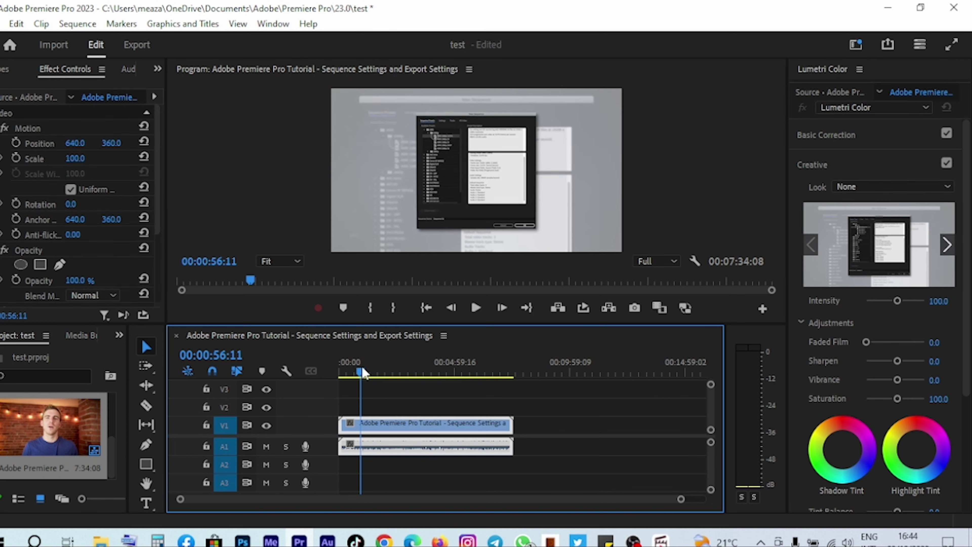
click(378, 370)
drag(357, 365, 350, 369)
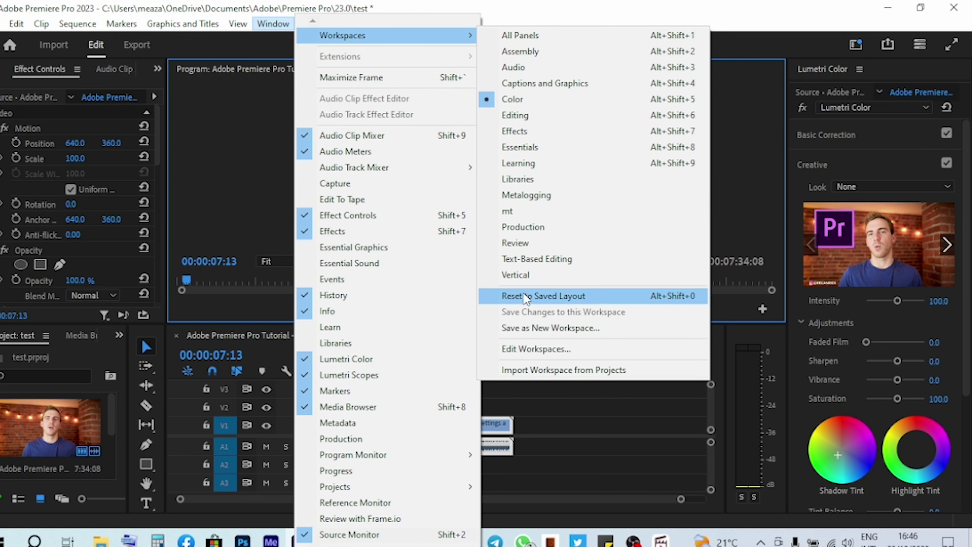
Step: Reset the Color workspace to its saved layout
click(555, 296)
click(273, 24)
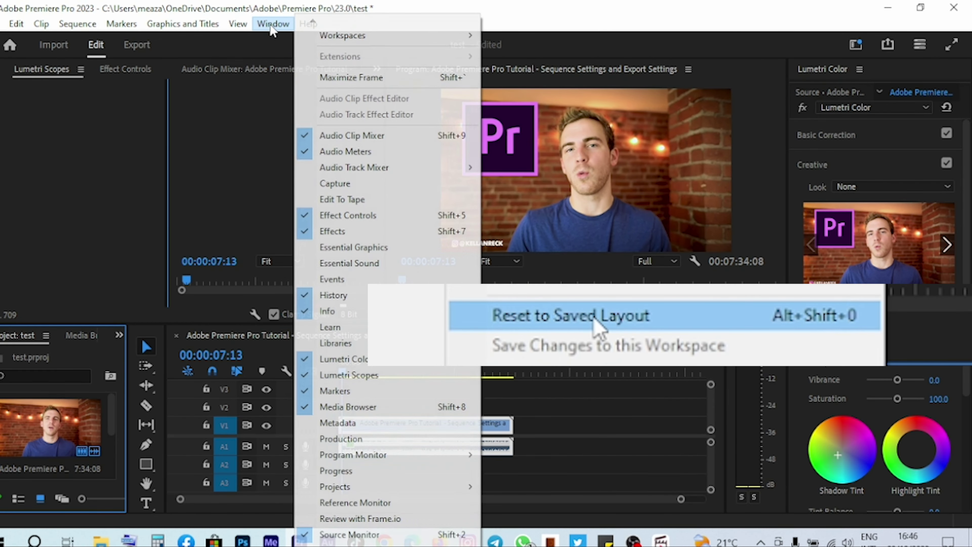
mouse_move(337, 36)
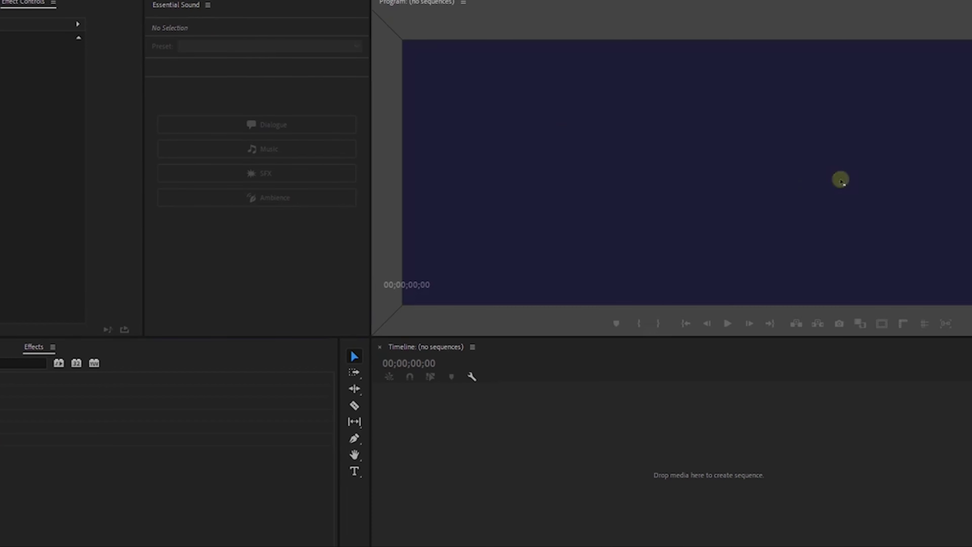
Step: Dock the Essential Sound panel as a full-height column at the far right edge of the workspace and close it
drag(176, 5, 968, 192)
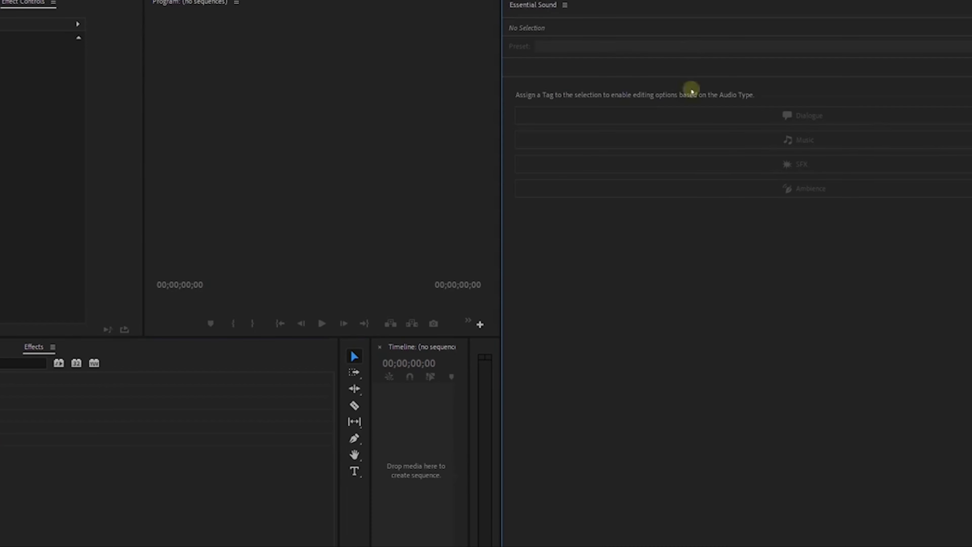
right_click(539, 6)
click(549, 16)
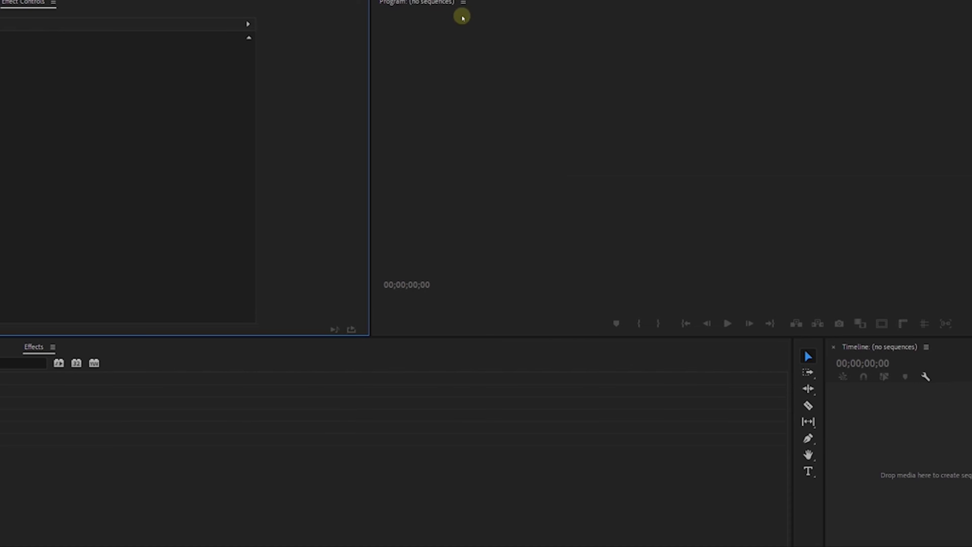
Step: Reopen the Essential Sound panel
click(127, 0)
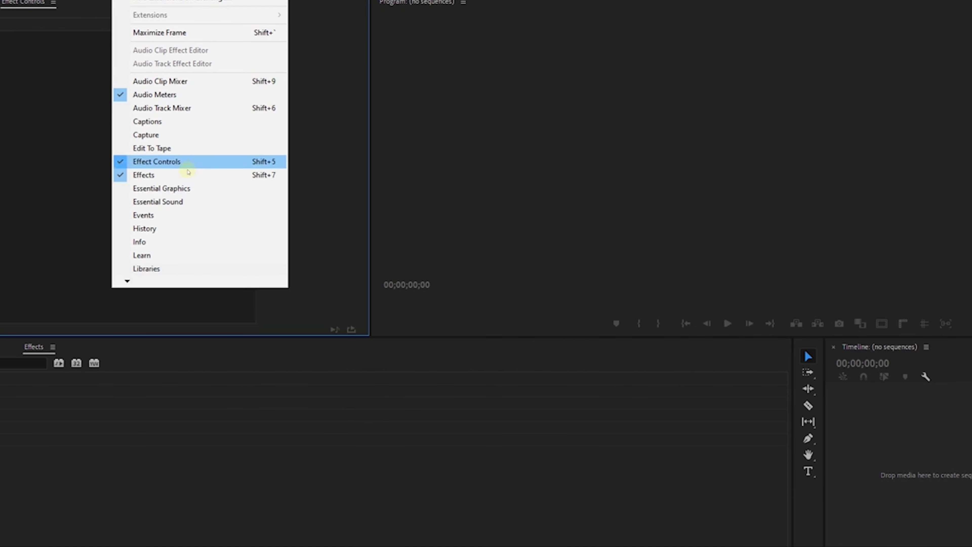
click(181, 201)
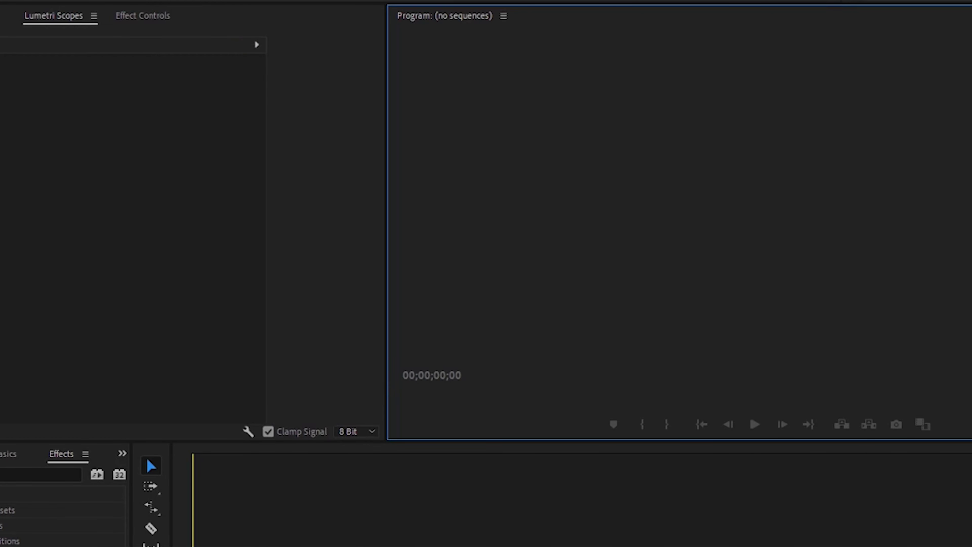
Step: Reset the Editing workspace to its saved layout
click(179, 1)
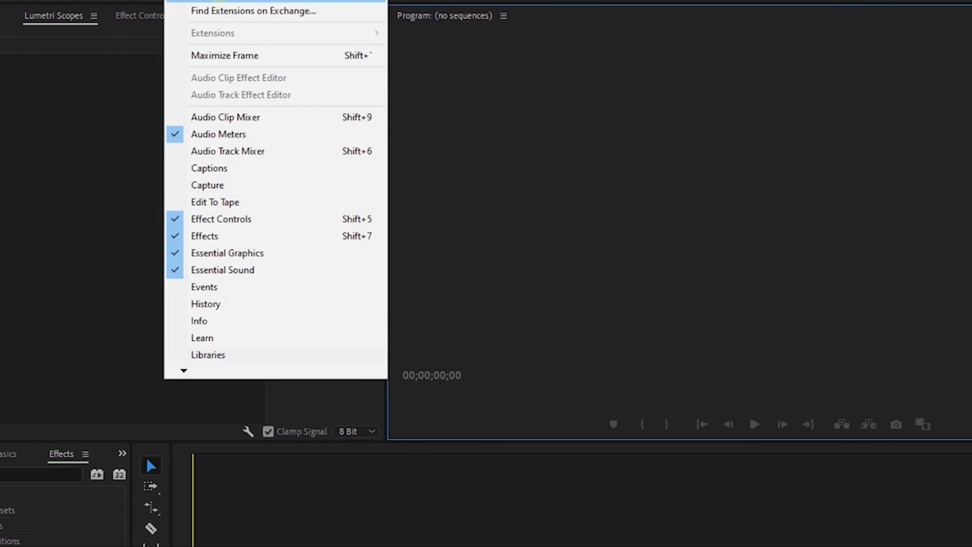
mouse_move(268, 1)
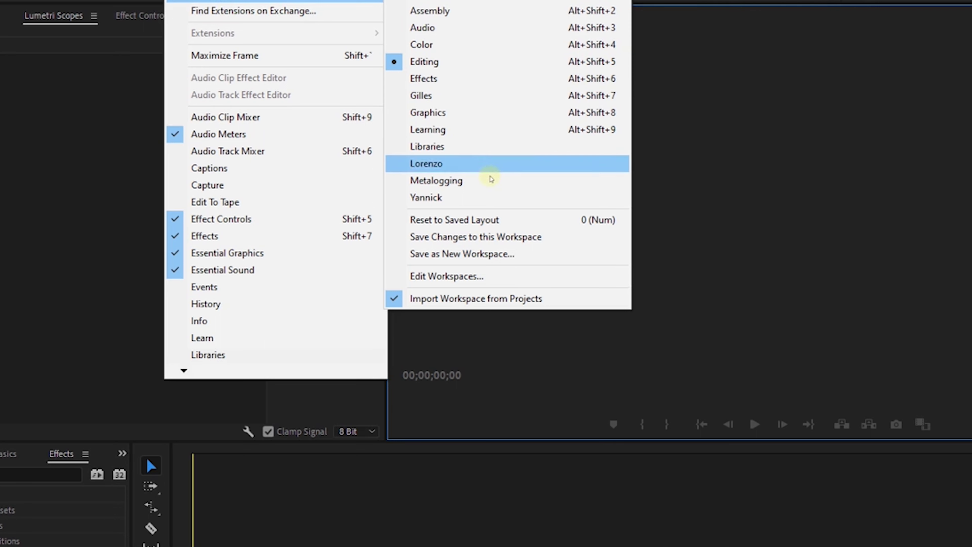
click(495, 225)
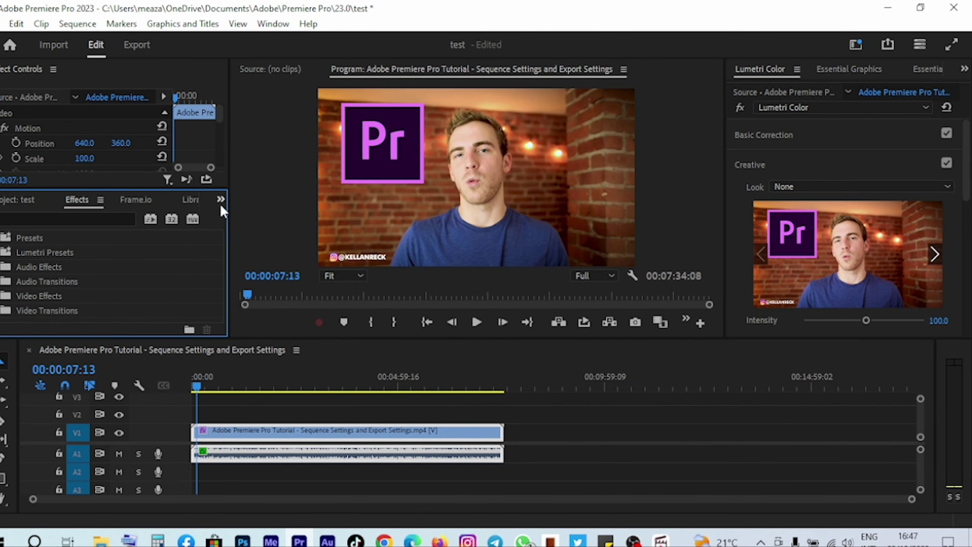
Step: Bring up the Project panel and dock it as a narrow full-height column at the far left edge of the workspace
click(221, 199)
click(210, 294)
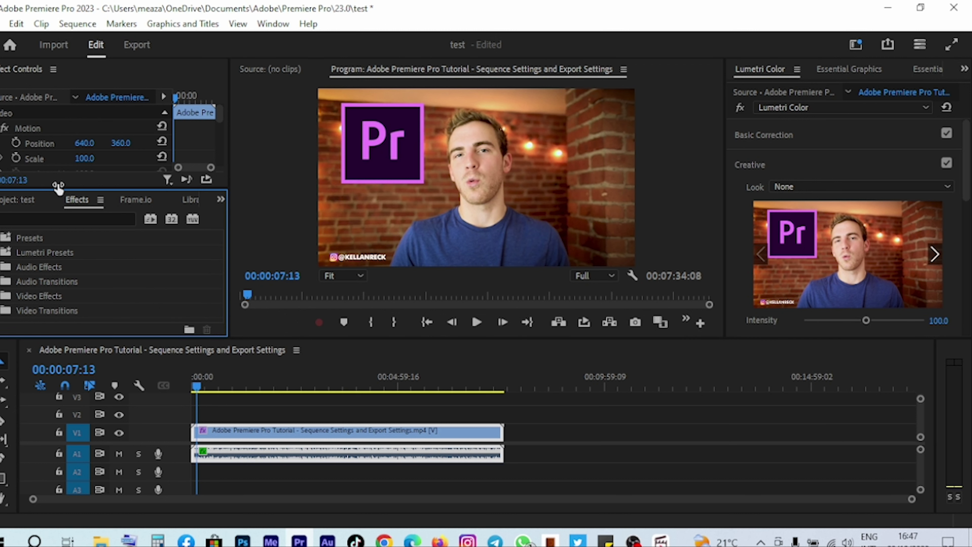
click(17, 200)
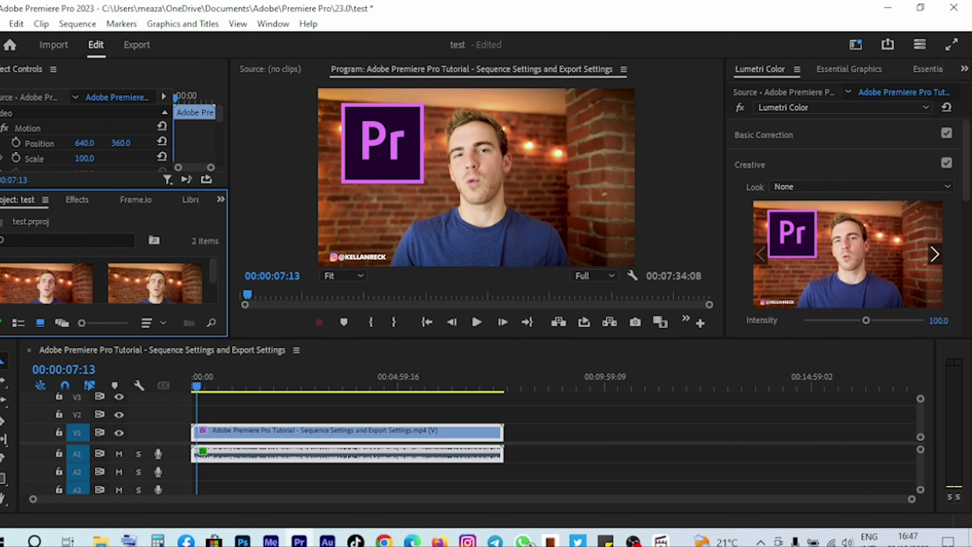
drag(17, 200, 2, 268)
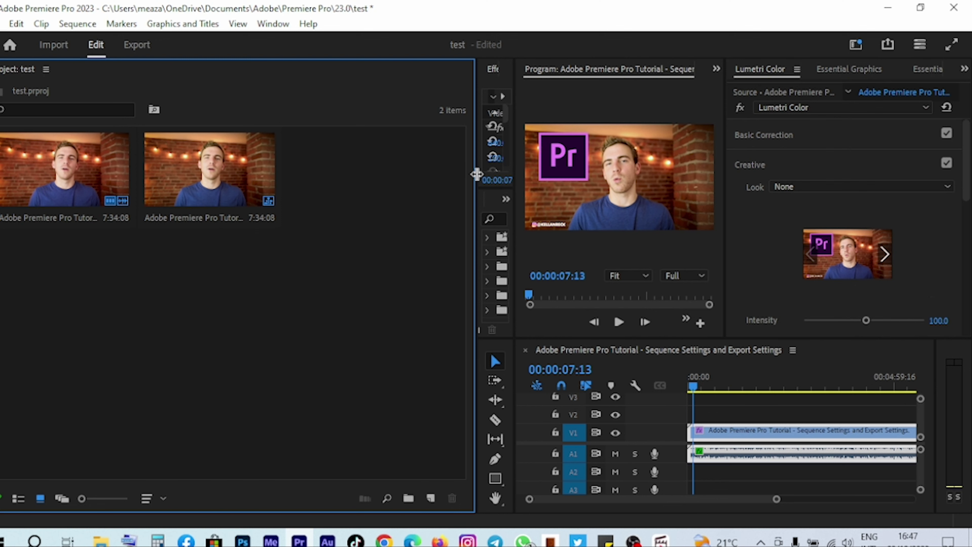
drag(476, 174, 1, 281)
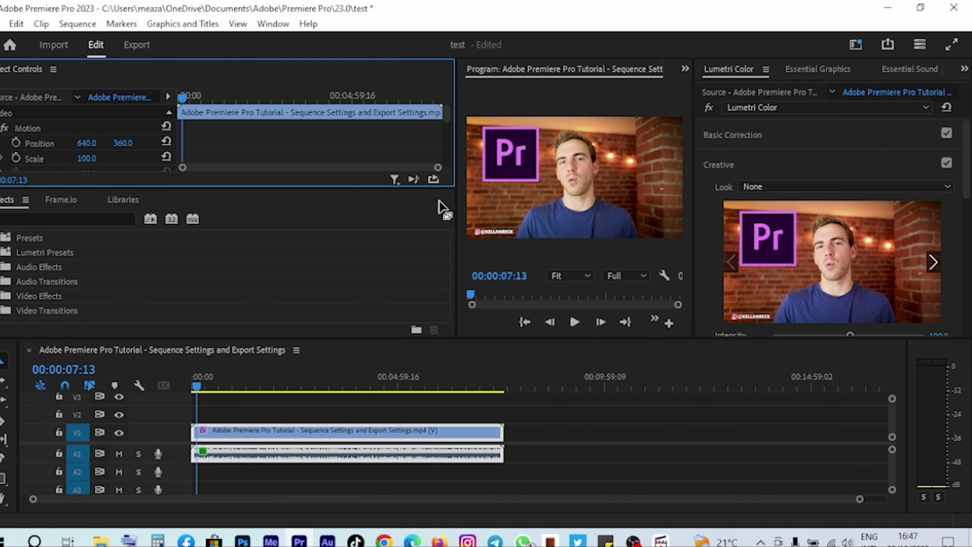
Step: Narrow the Effect Controls panel and widen the Timeline panel by moving their borders toward the left edge
drag(458, 213, 189, 196)
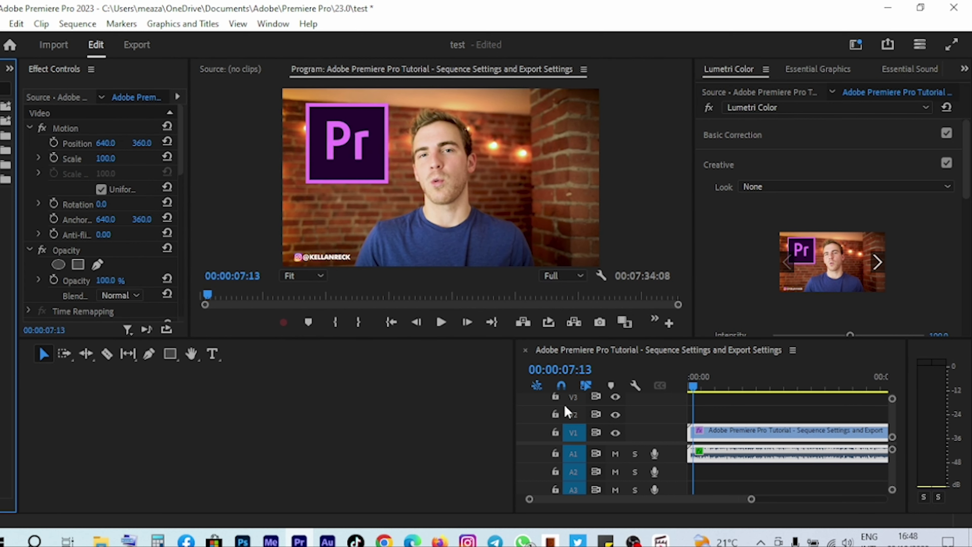
drag(515, 395, 65, 406)
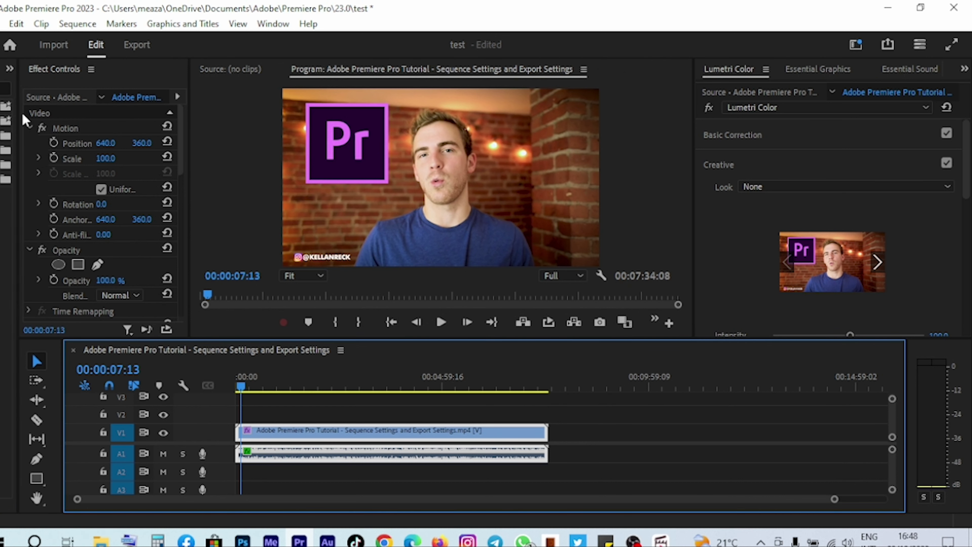
Step: Dock the Effects panel group as a full-height column at the far right edge and narrow it to give Lumetri Color more room
click(3, 102)
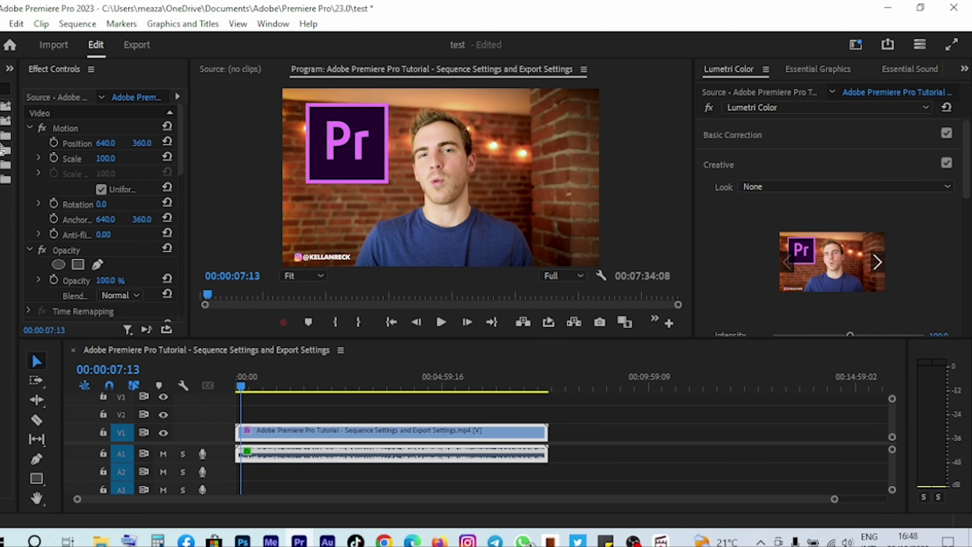
drag(2, 149, 970, 150)
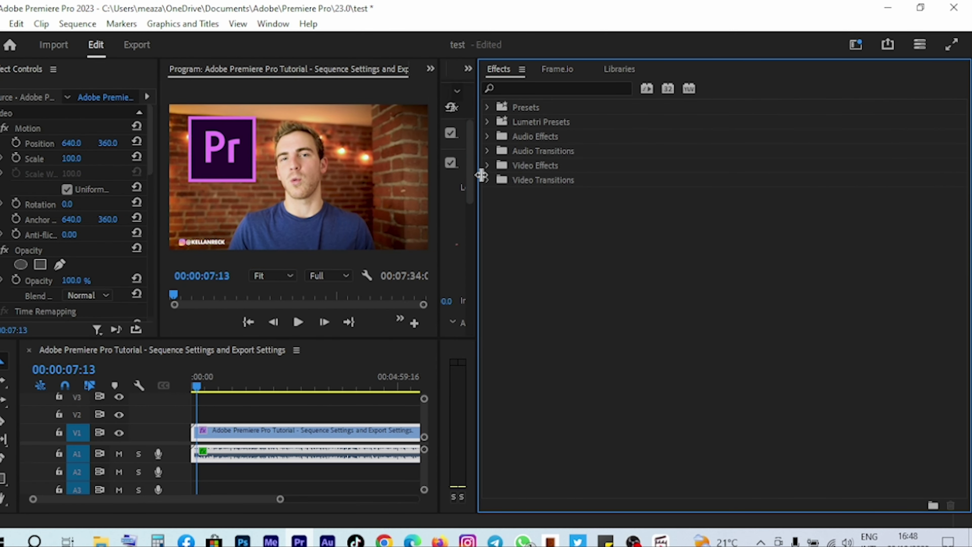
drag(481, 177, 576, 184)
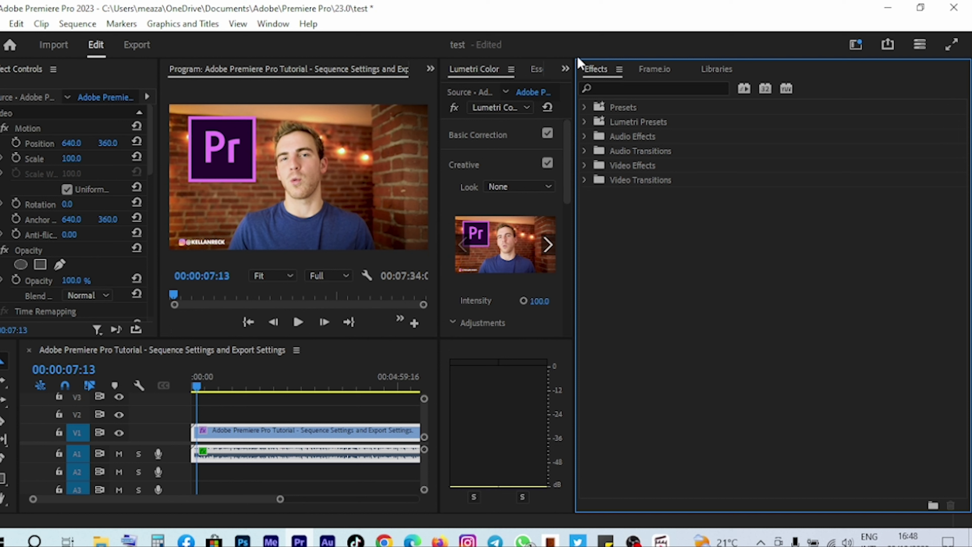
drag(573, 80, 816, 178)
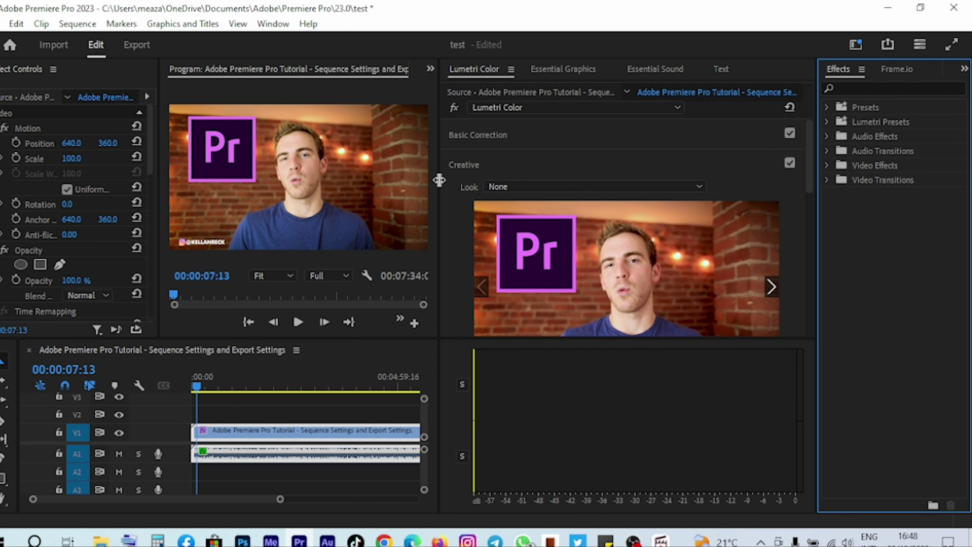
click(273, 24)
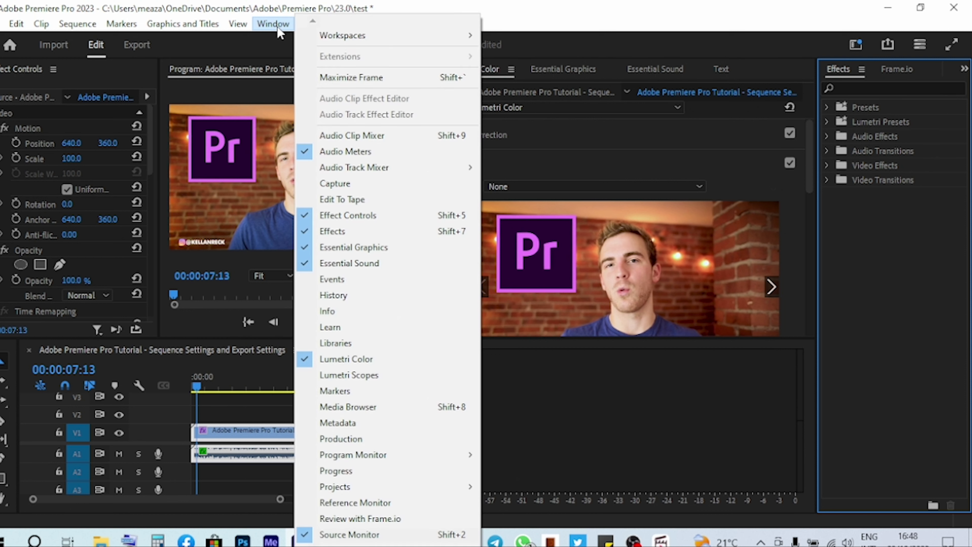
mouse_move(358, 34)
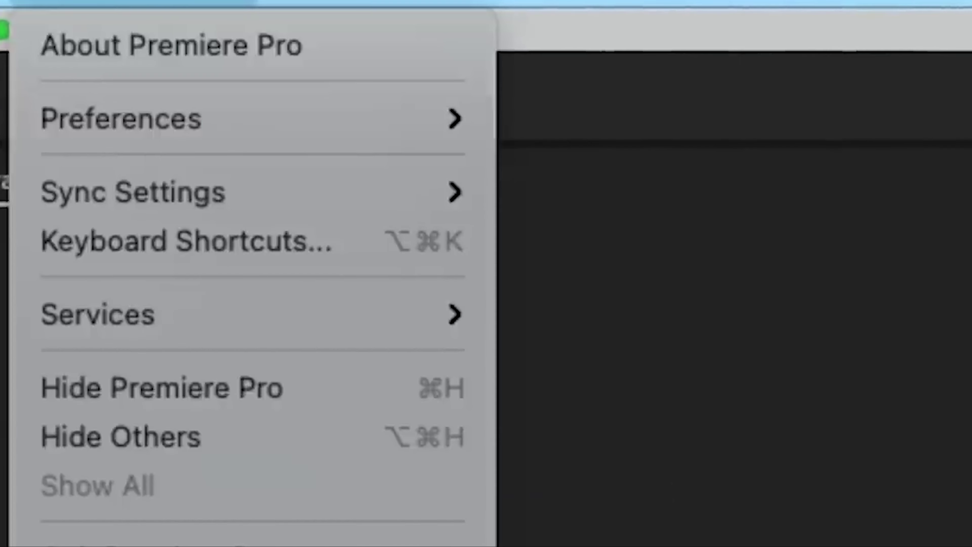
Step: Open the Keyboard Shortcuts editor
click(342, 261)
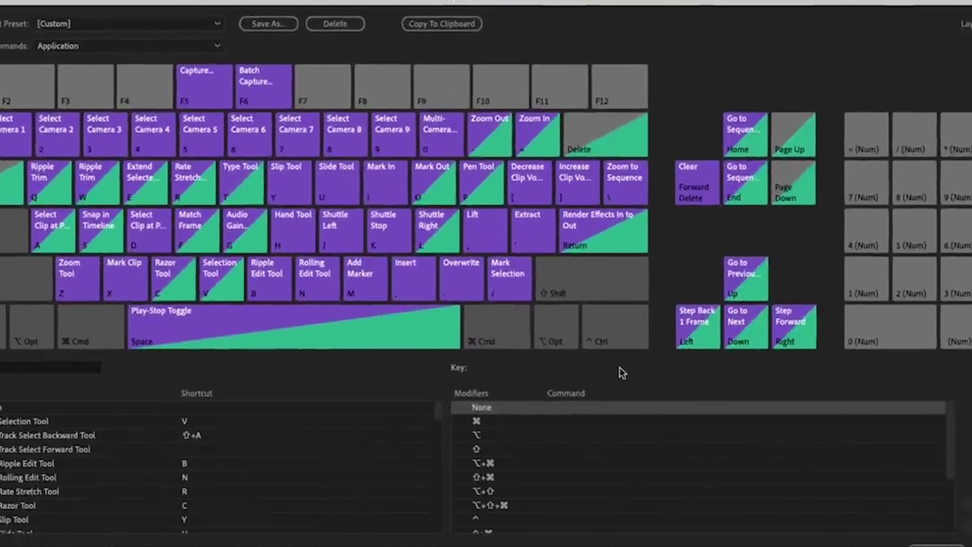
Step: View the commands assigned to the S and G keys in the Keyboard Shortcuts editor
key(s)
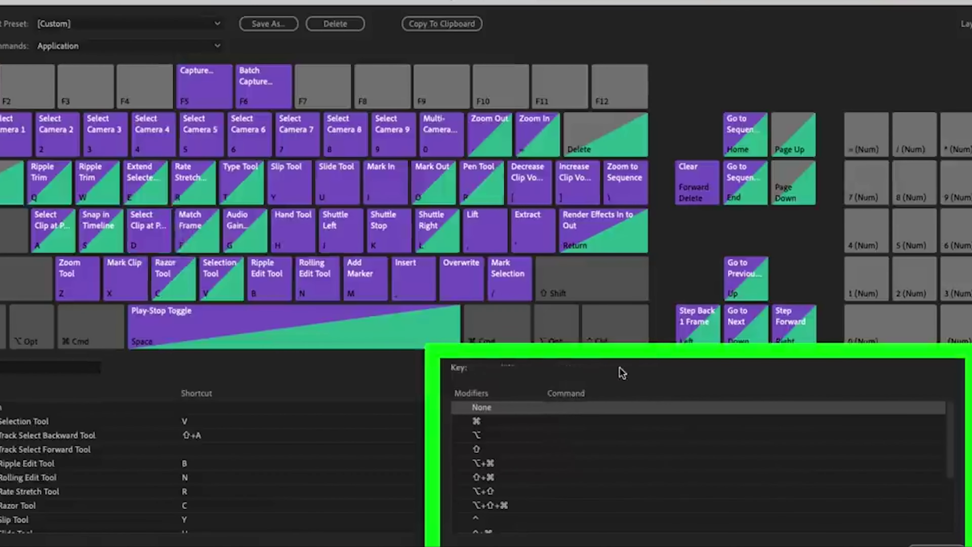
key(g)
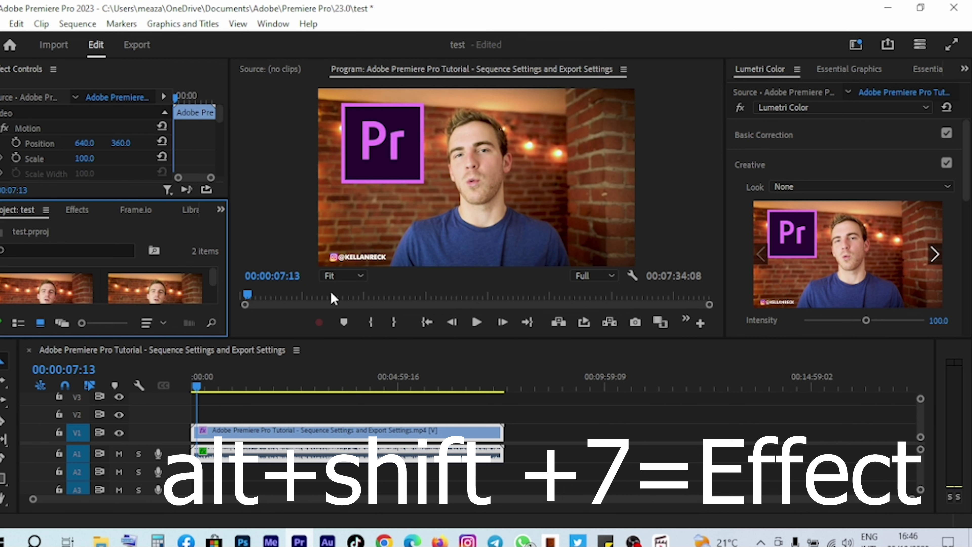
Step: Bring the Effects panel to the front of its group and view the list of the group's other panels
key(shift+7)
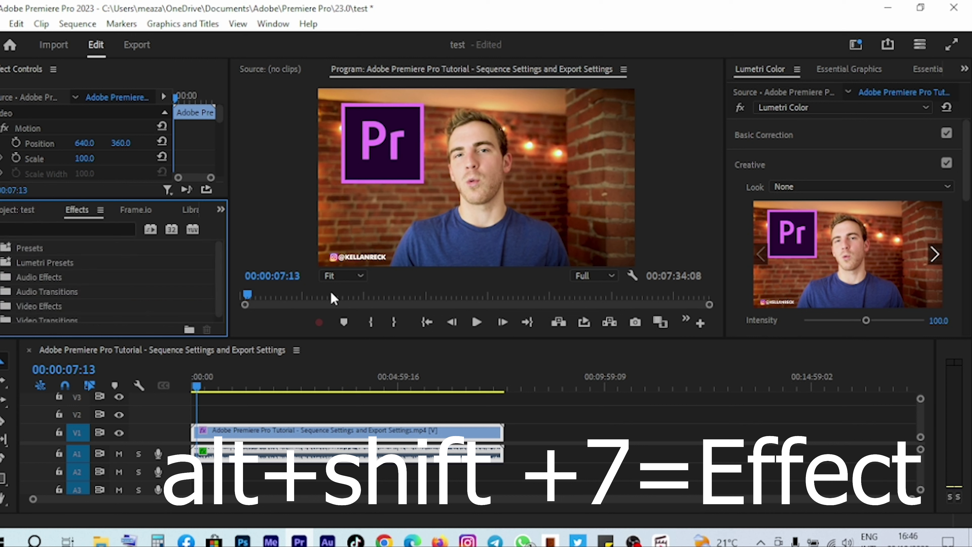
click(52, 228)
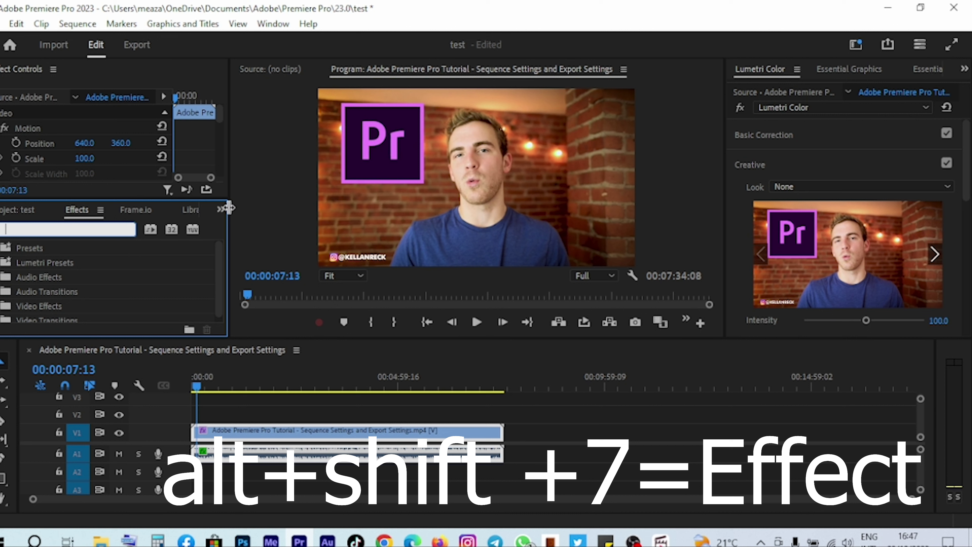
click(220, 209)
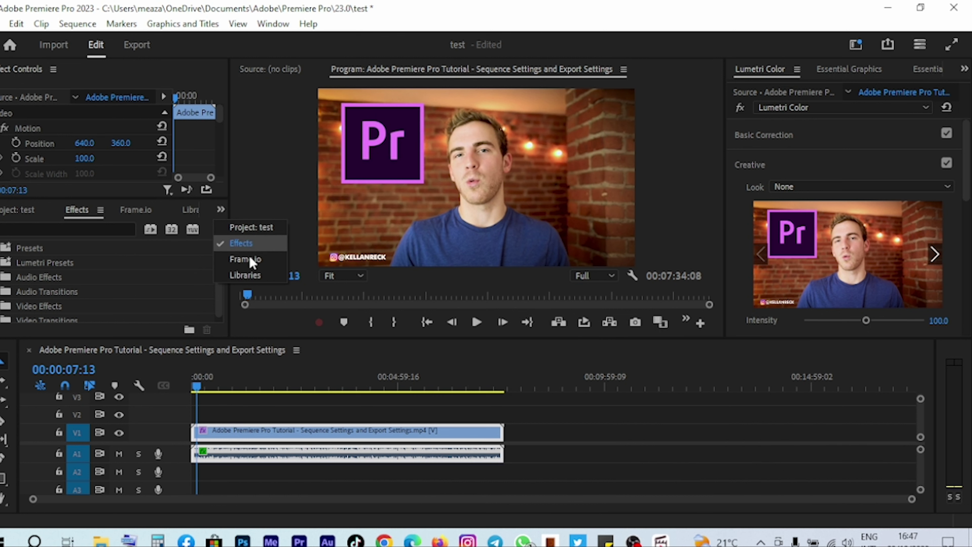
click(260, 203)
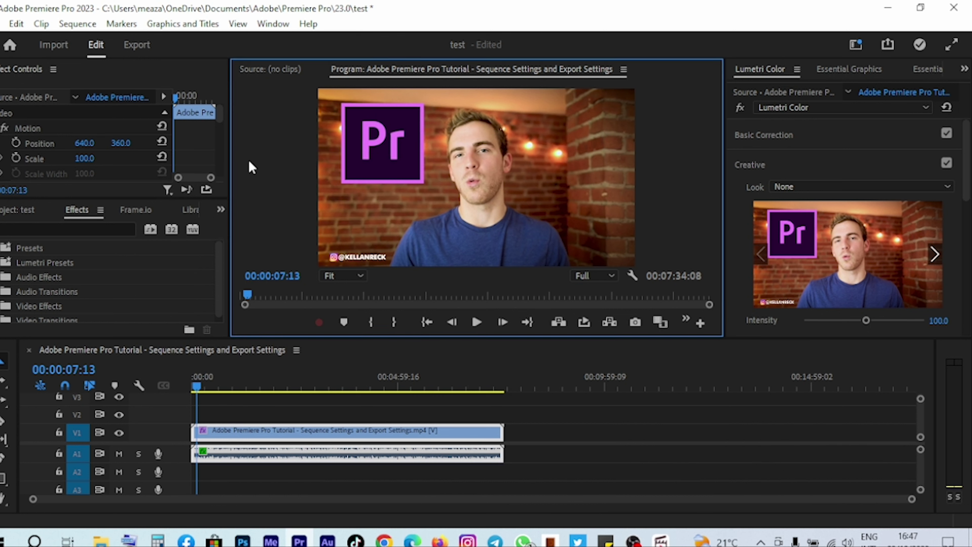
Step: Deselect and reselect the clip in the timeline to load its properties in Effect Controls, and view that panel's options
click(307, 418)
click(308, 418)
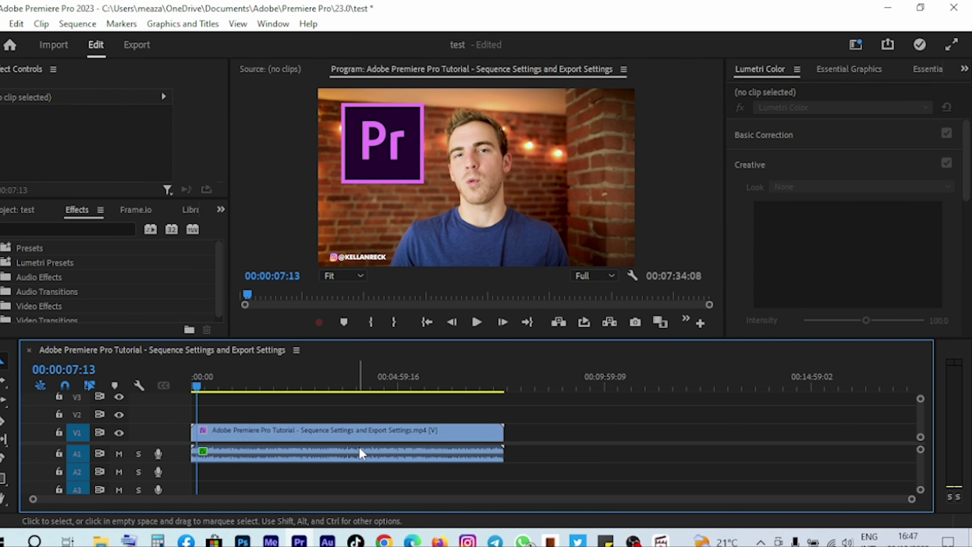
click(276, 436)
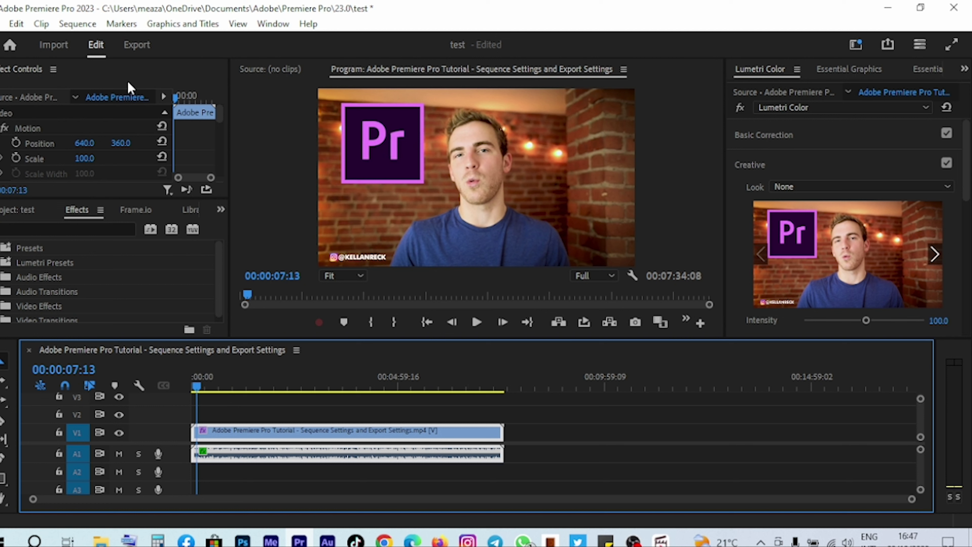
click(53, 70)
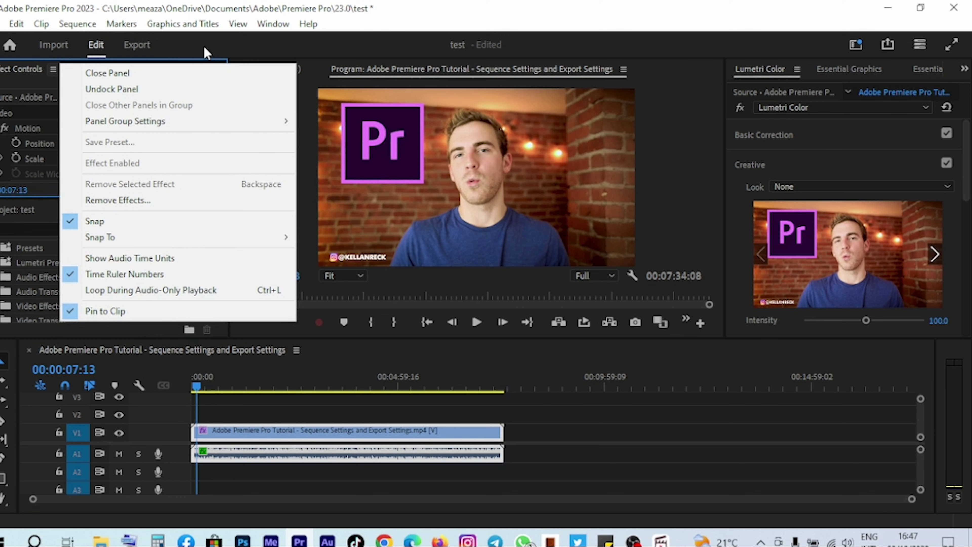
click(210, 37)
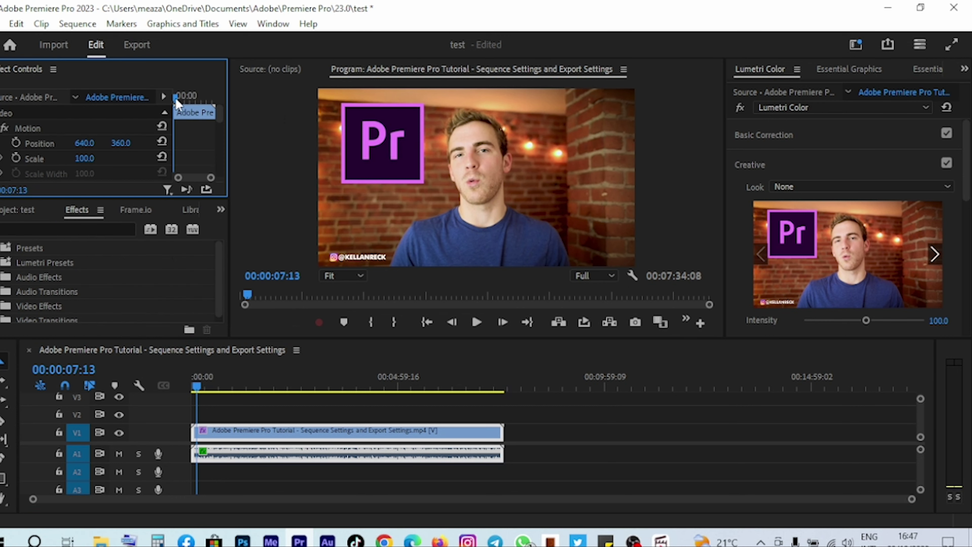
Step: Switch to the Color workspace
click(284, 26)
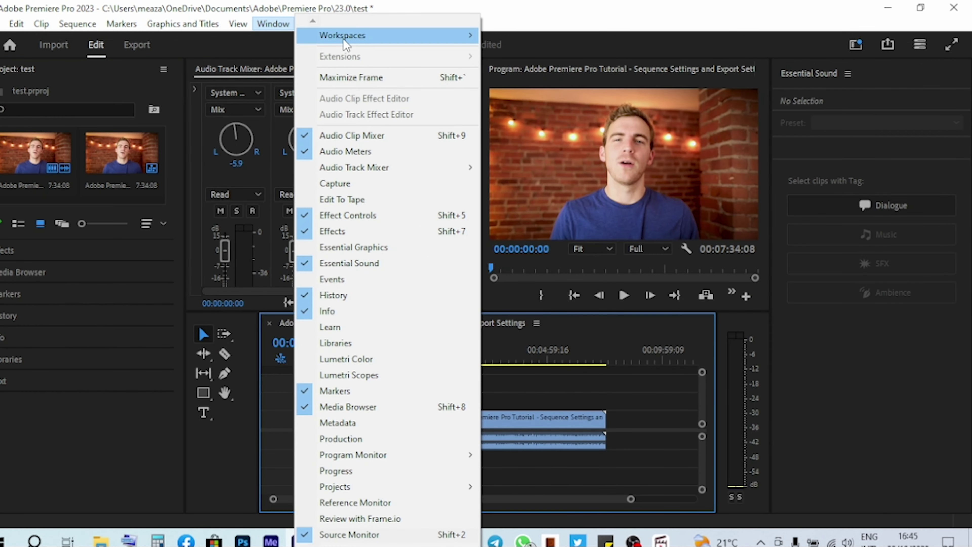
mouse_move(345, 36)
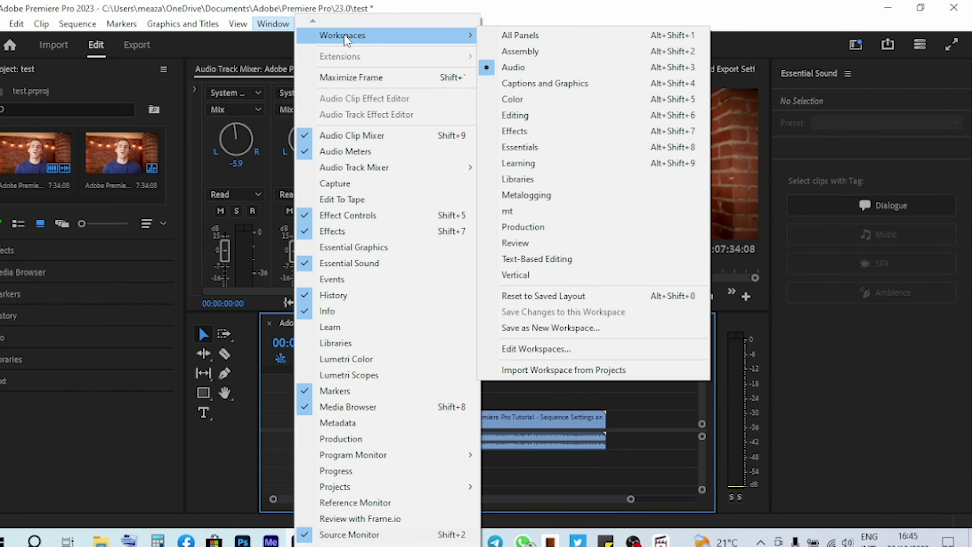
click(544, 101)
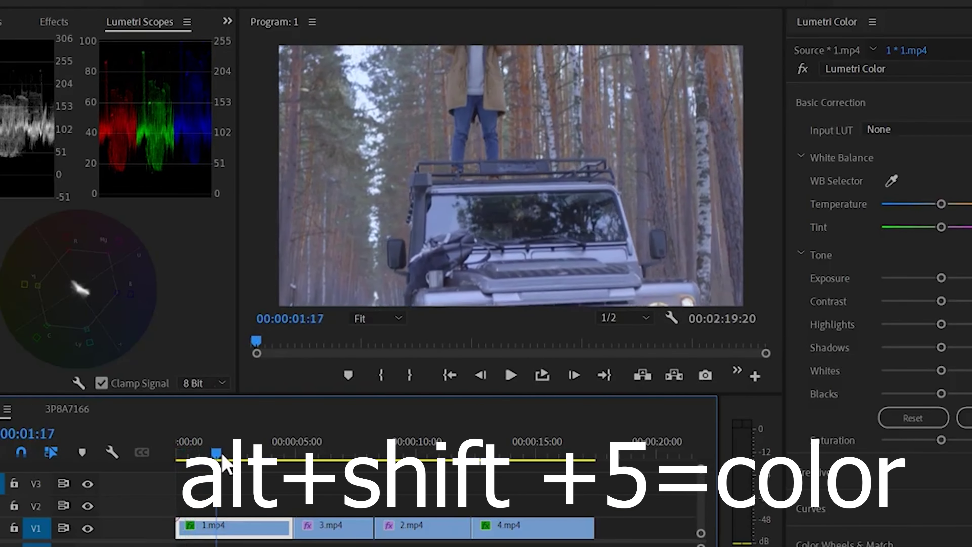
Step: Move the playhead to 00:00:07:13 and adjust the Shadow Tint slightly off centre in Lumetri Color
drag(222, 454, 231, 450)
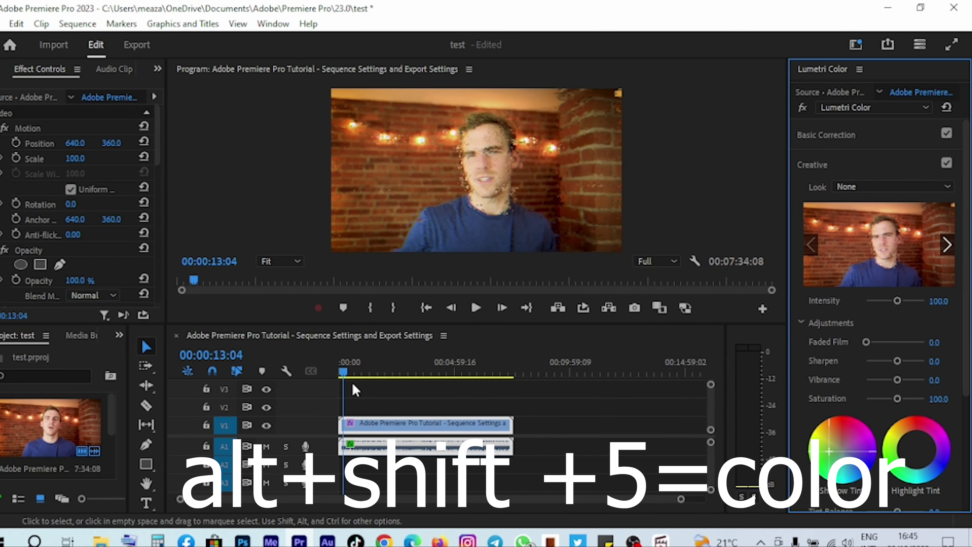
drag(344, 377, 343, 376)
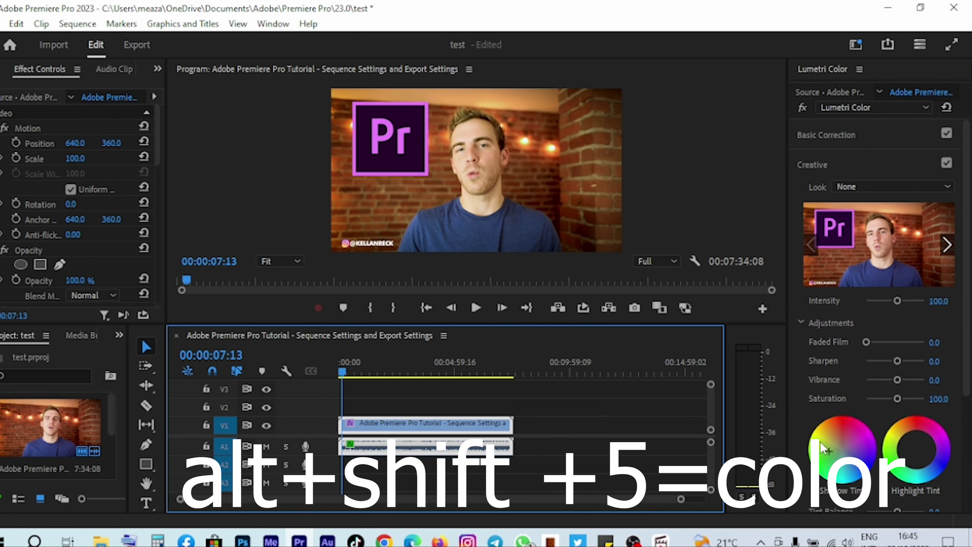
click(824, 449)
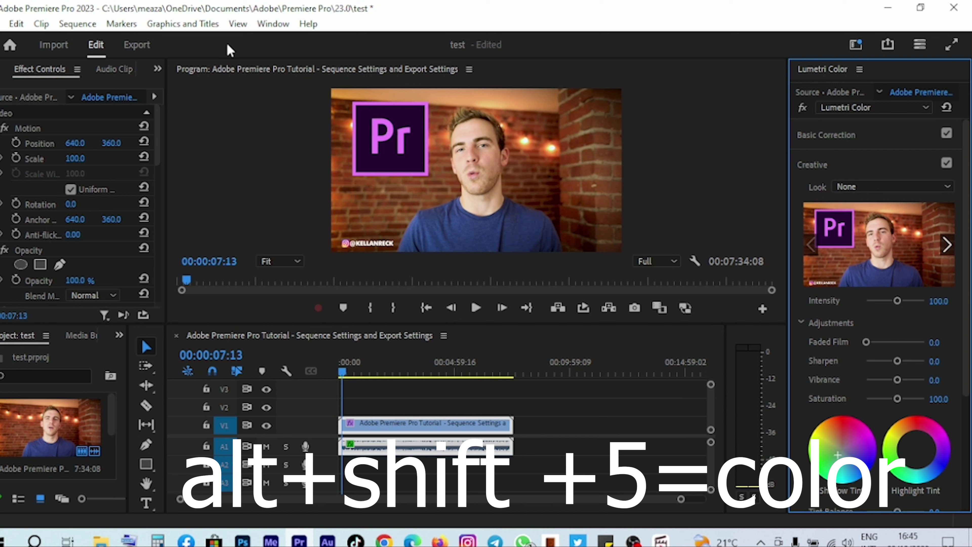
click(270, 33)
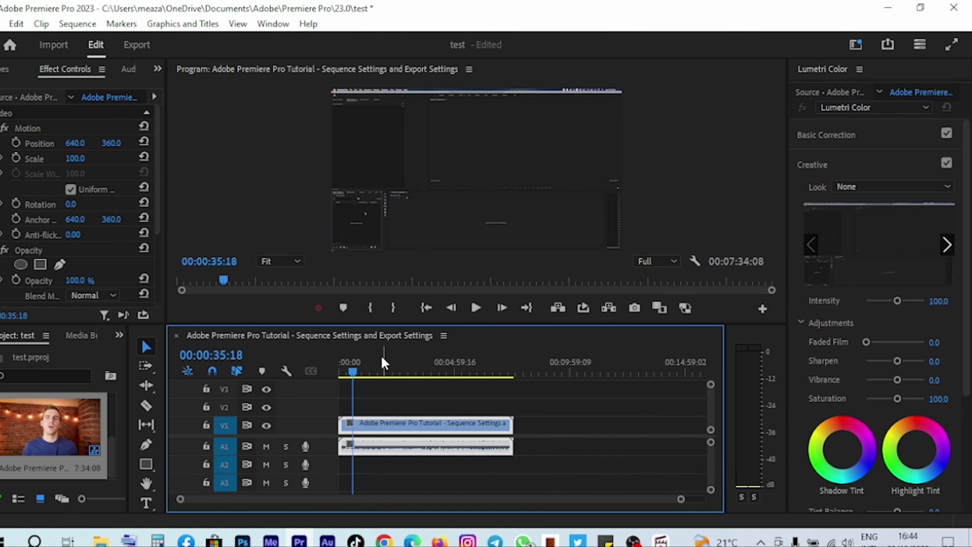
Step: Return the playhead to the start of the sequence and switch to the Audio workspace
click(360, 372)
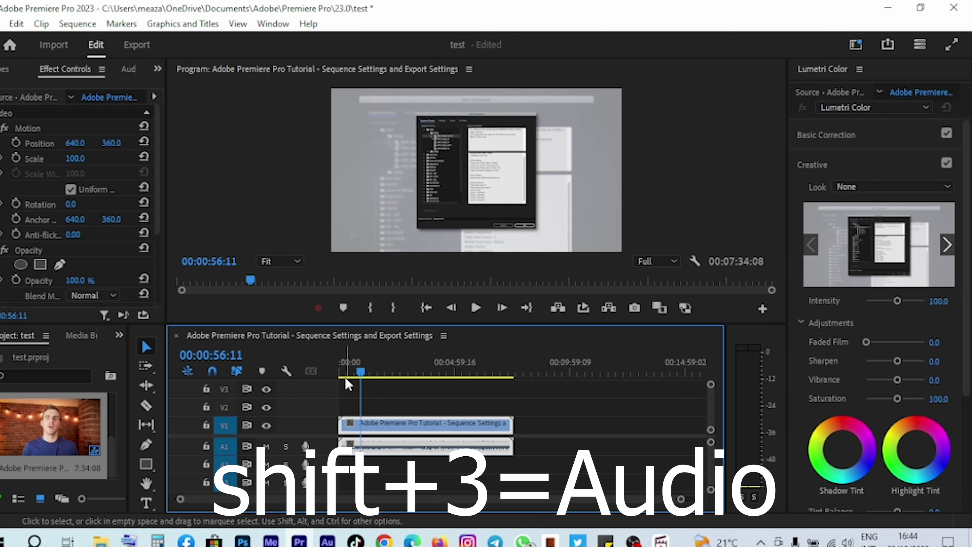
drag(344, 372, 339, 372)
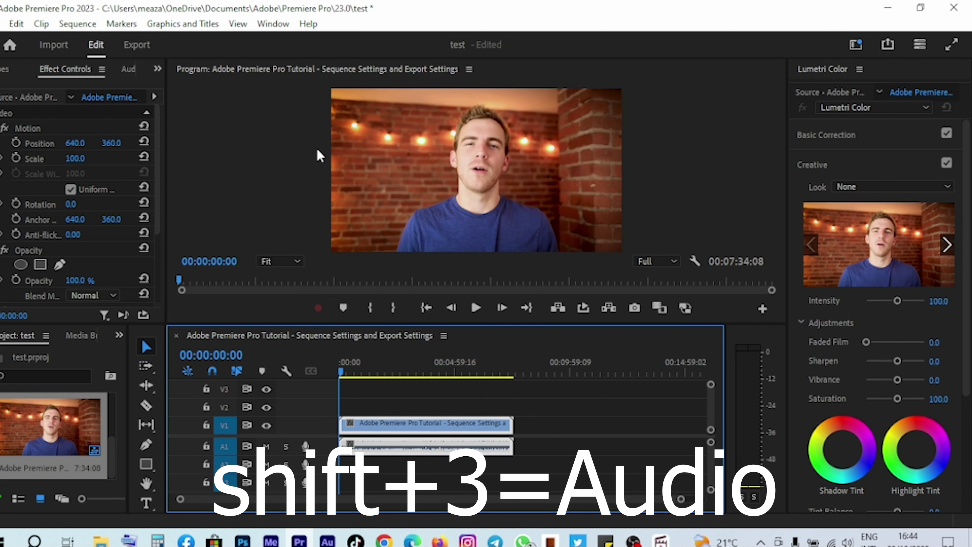
click(272, 24)
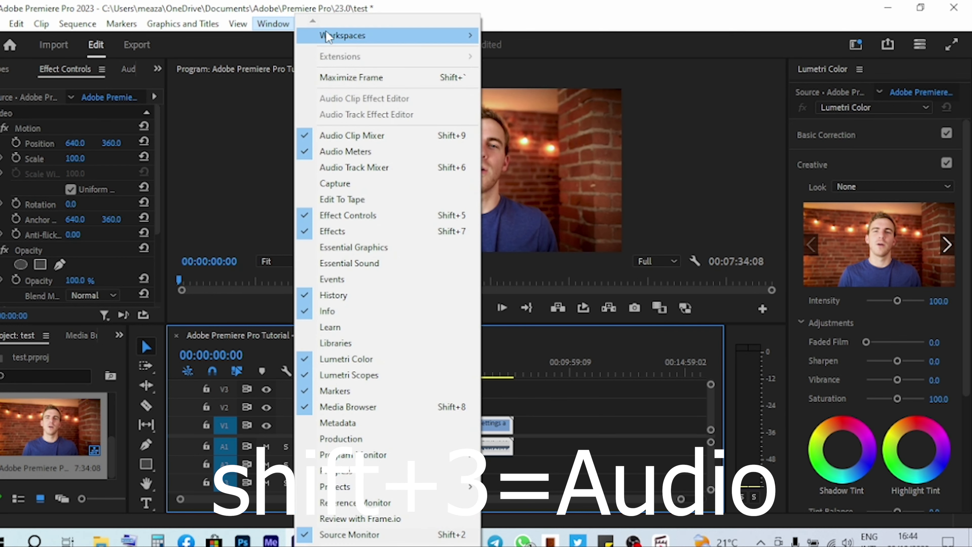
mouse_move(353, 36)
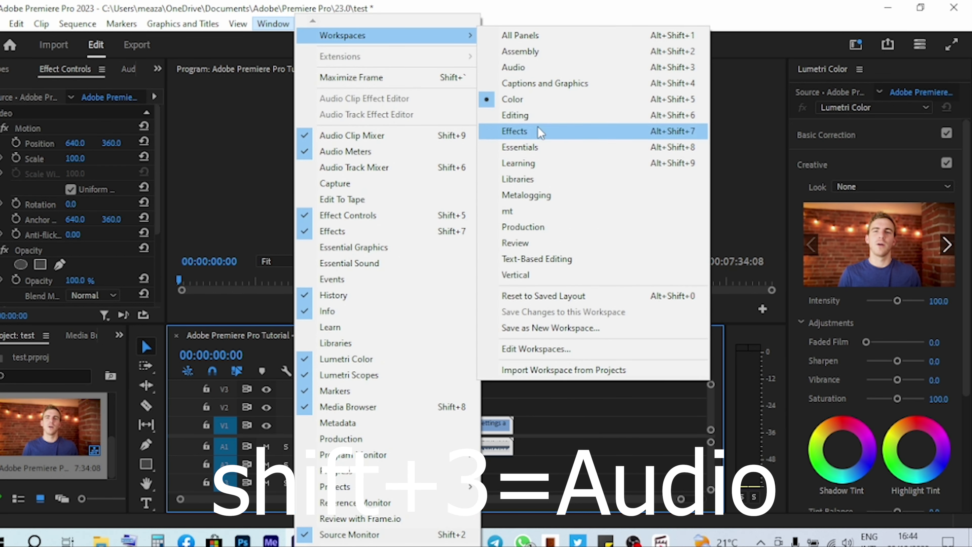
click(521, 68)
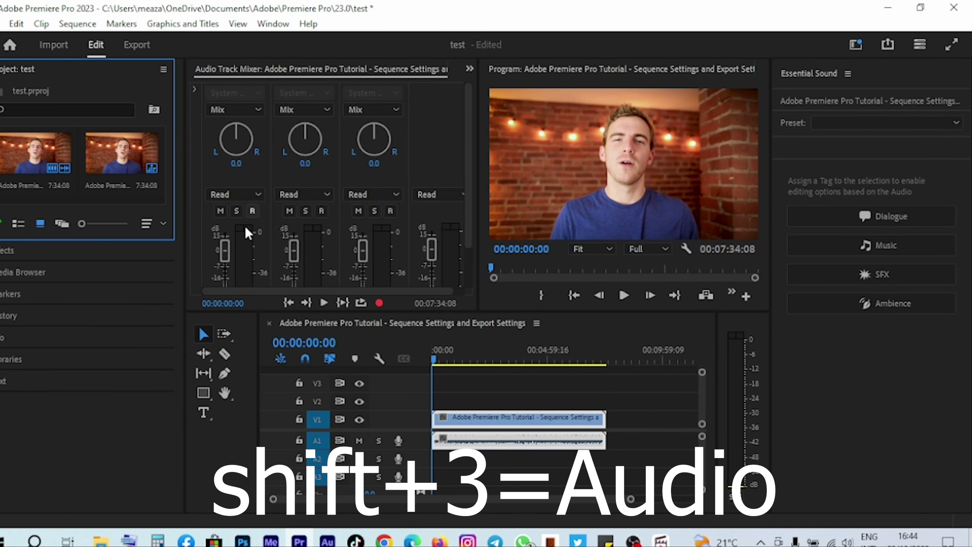
Step: Try the volume faders of the first two tracks and pan the first track to -5.9 in the Audio Track Mixer
click(227, 255)
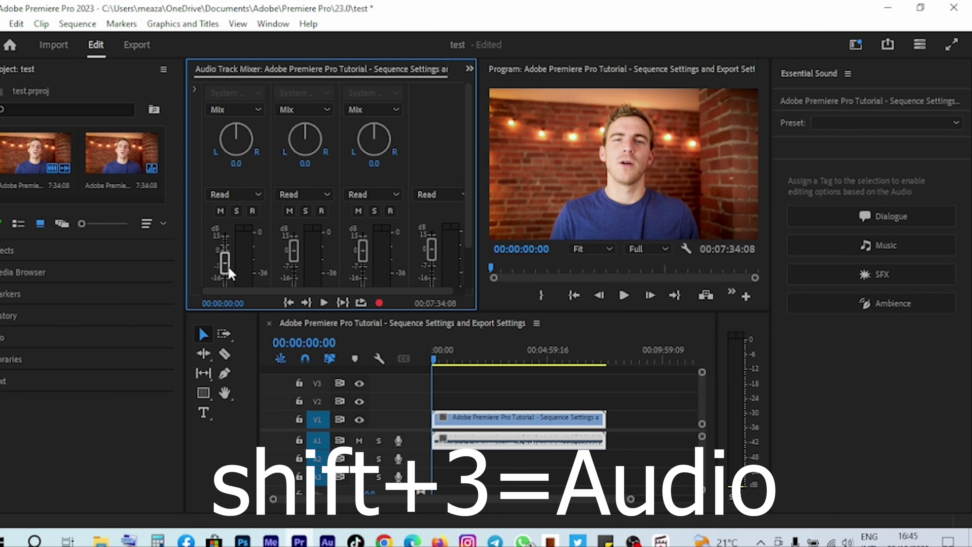
drag(227, 257, 227, 248)
mouse_move(296, 247)
mouse_down()
mouse_move(295, 264)
mouse_move(295, 249)
mouse_up()
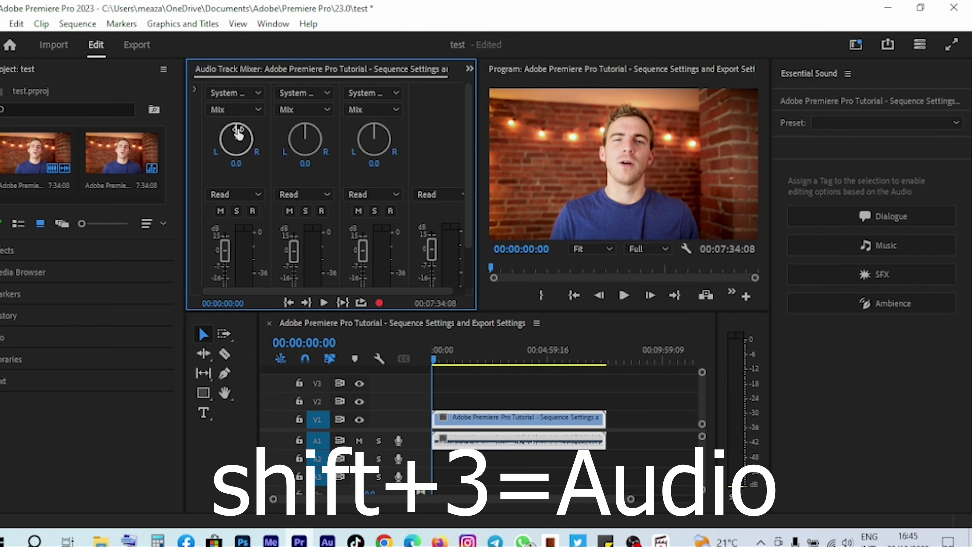
mouse_move(237, 132)
mouse_down()
mouse_move(218, 133)
mouse_move(232, 132)
mouse_up()
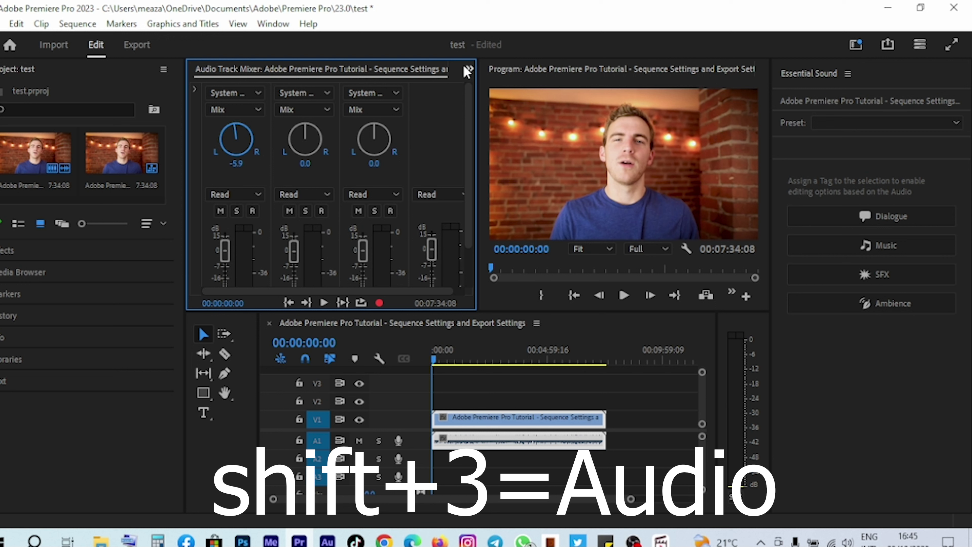
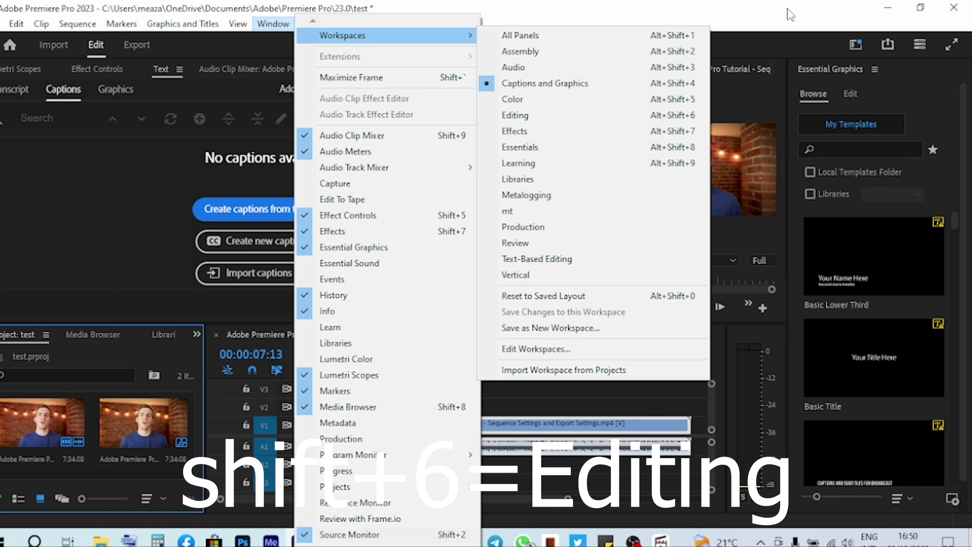
Step: Switch from the Captions and Graphics workspace to the Editing workspace
key(Escape)
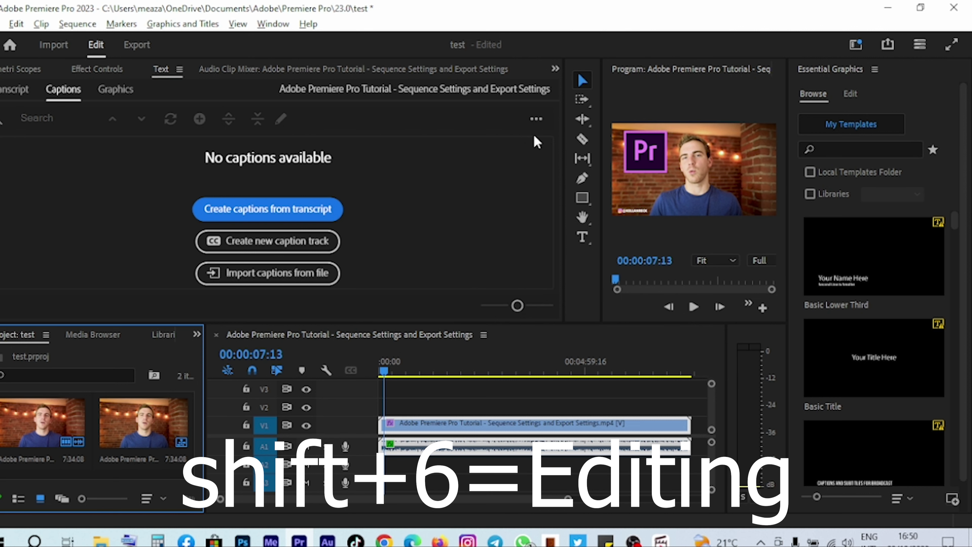
key(shift+6)
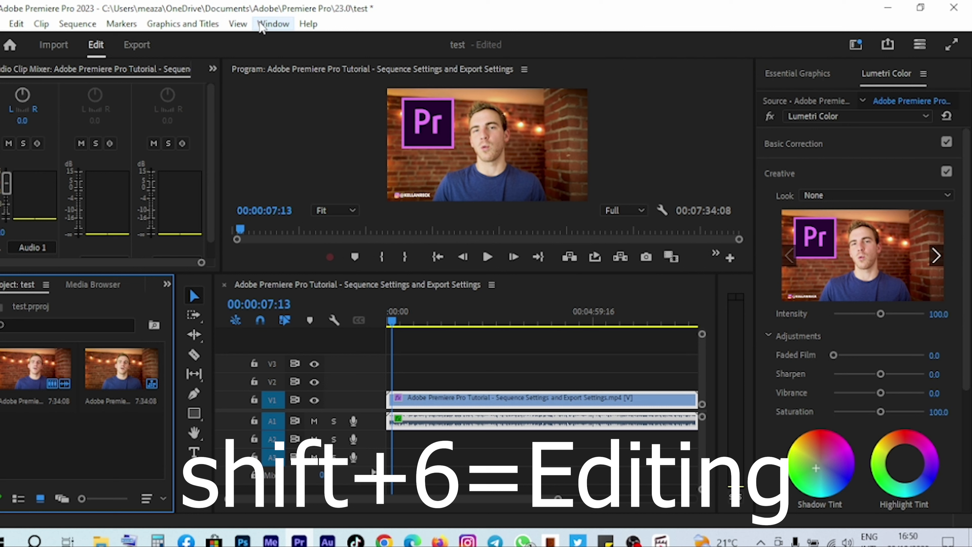
click(273, 24)
mouse_move(354, 41)
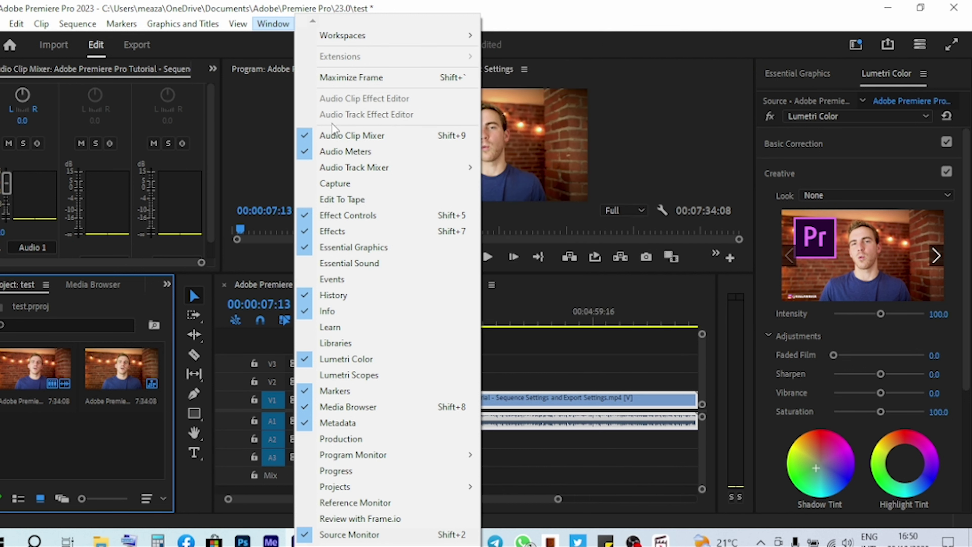
click(256, 165)
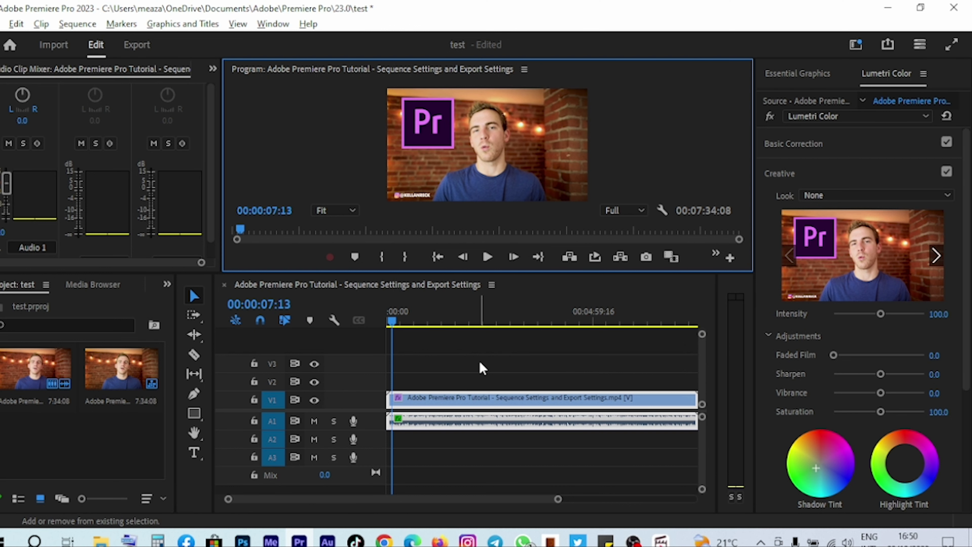
Step: Reset the workspace to its saved layout and browse the Video Effects categories in the Effects panel
key(alt+shift+0)
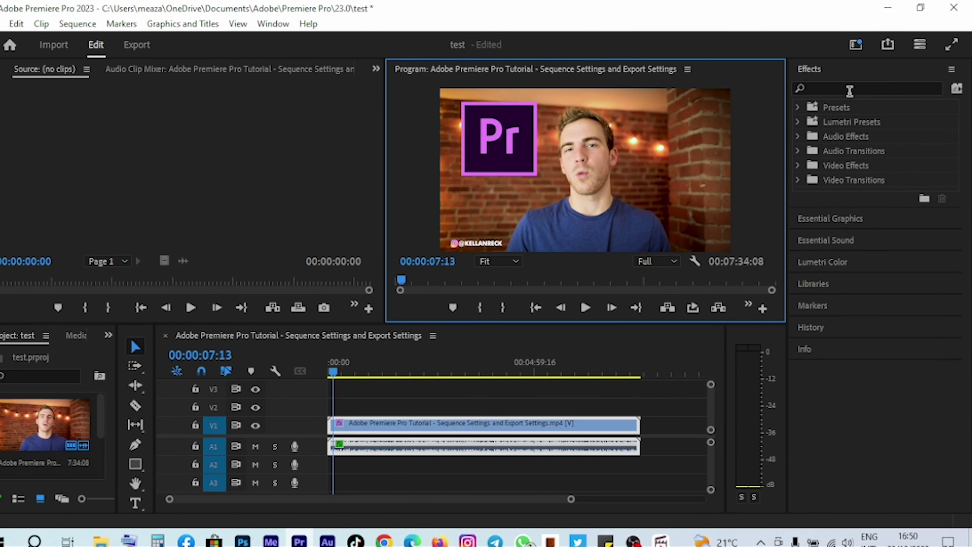
click(849, 89)
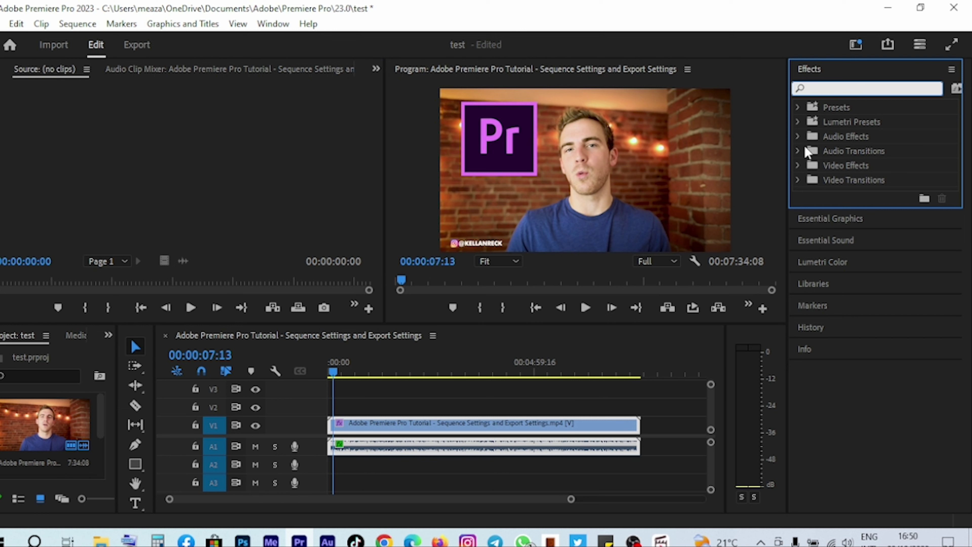
click(798, 166)
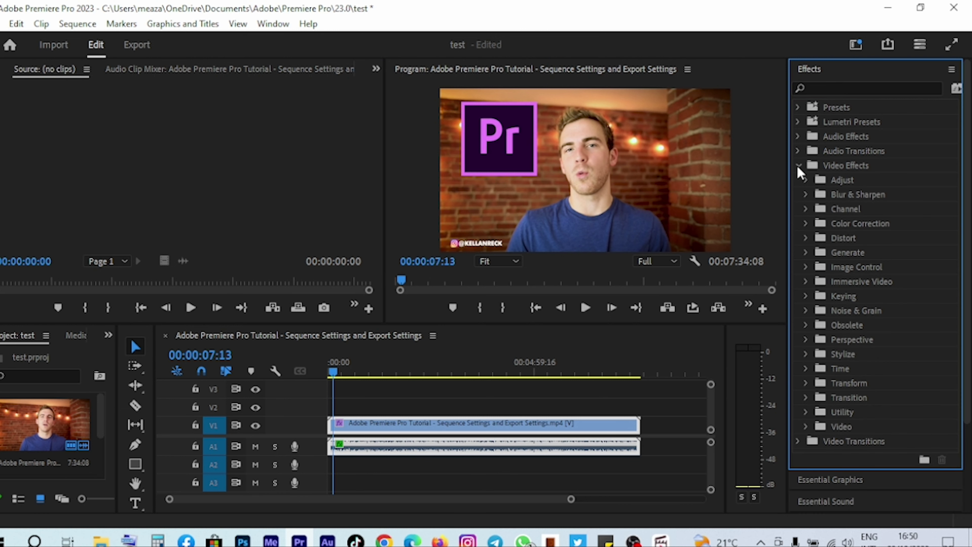
click(798, 165)
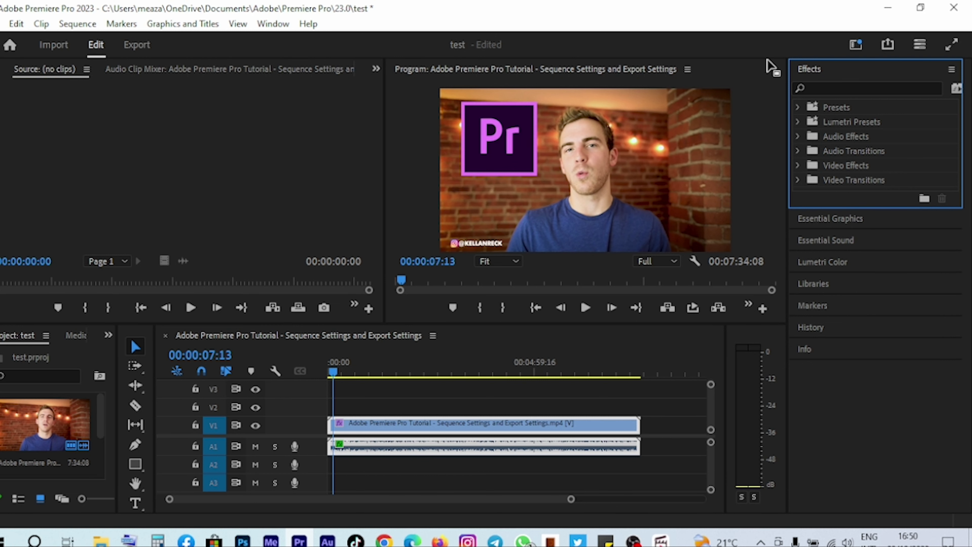
Step: Look through the list of available workspaces and close it without choosing one
click(283, 25)
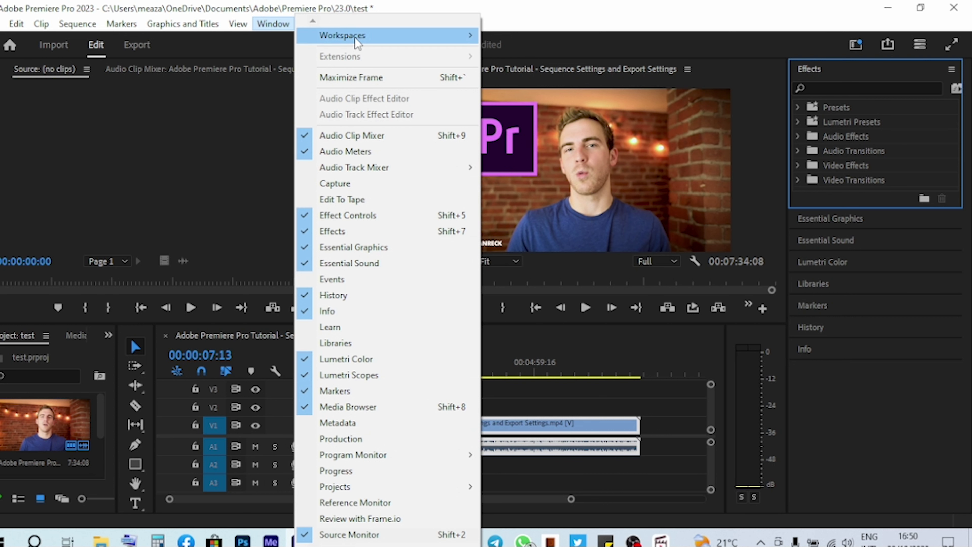
mouse_move(354, 38)
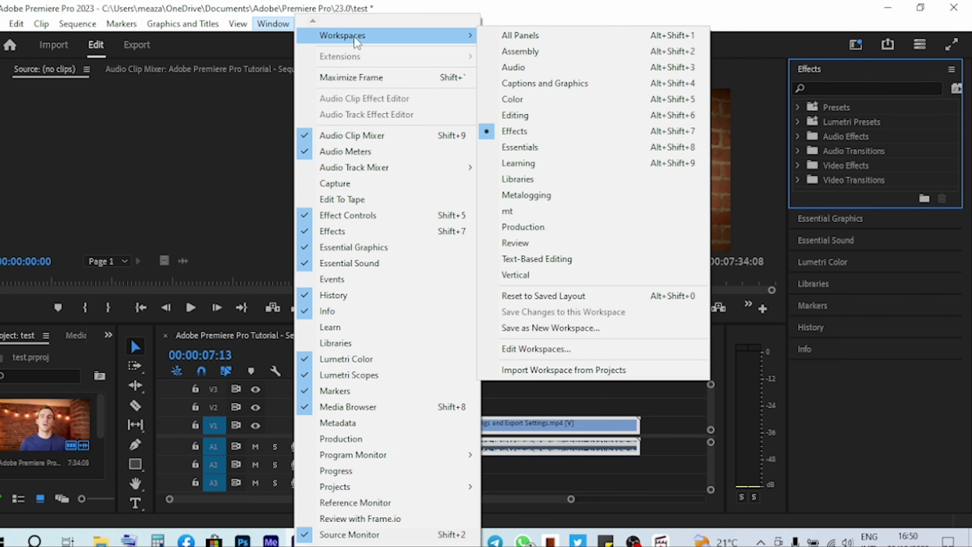
click(247, 152)
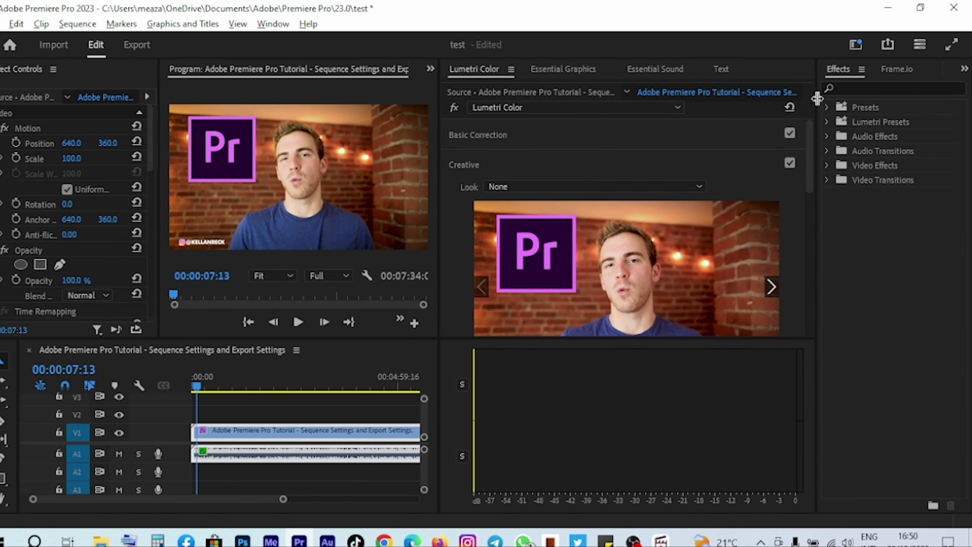
Step: Show the Essential Sound panel for the selected clip and list its Dialogue presets
click(903, 89)
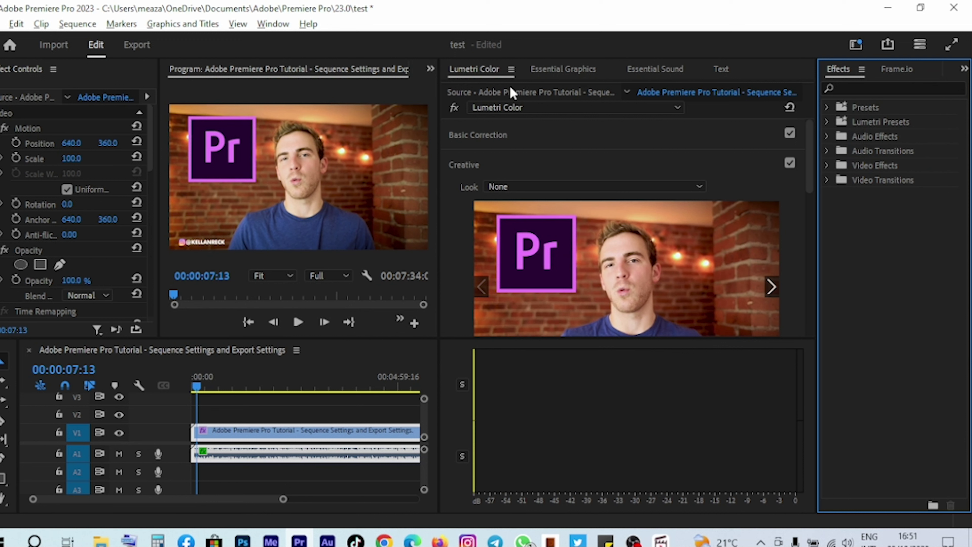
click(654, 73)
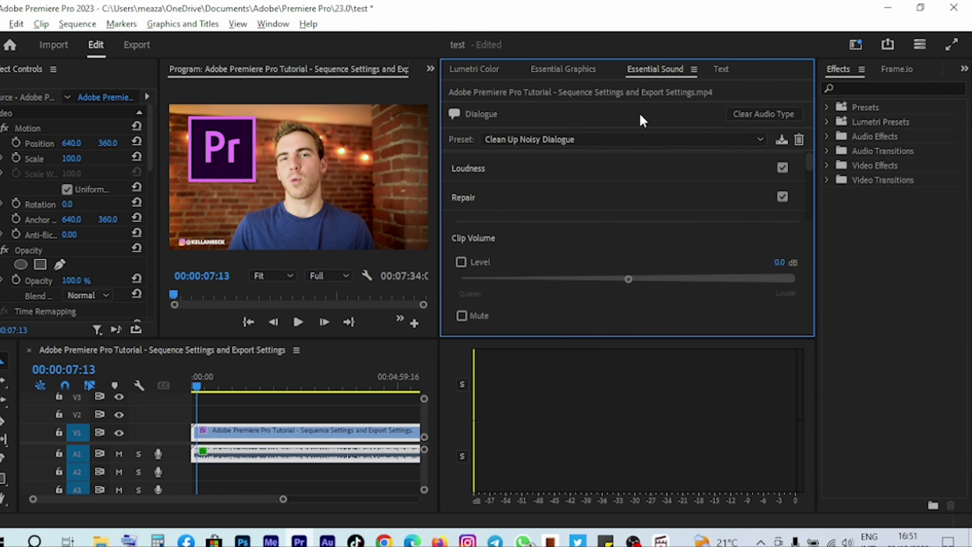
click(568, 139)
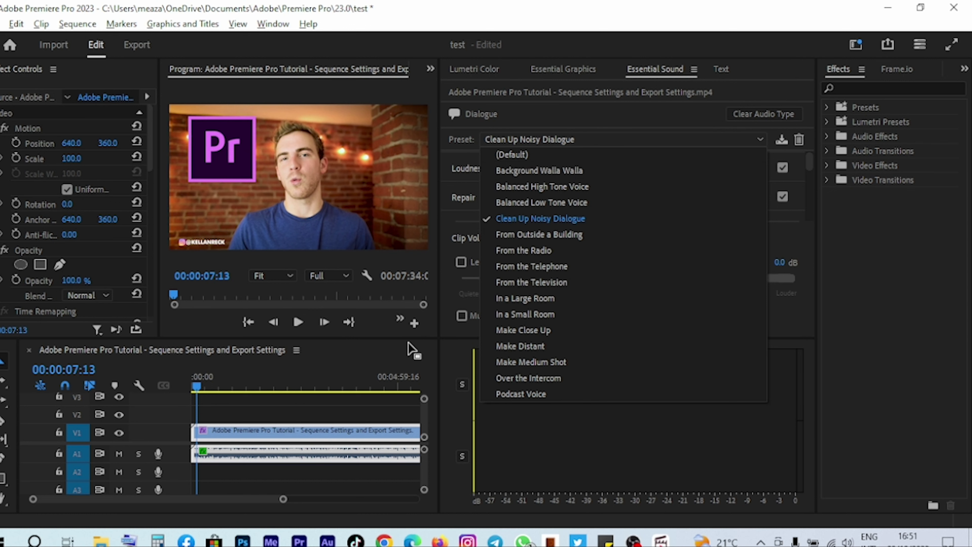
Step: Mark the range from the fence clip to the dog clip with In and Out points and extract it
key(i)
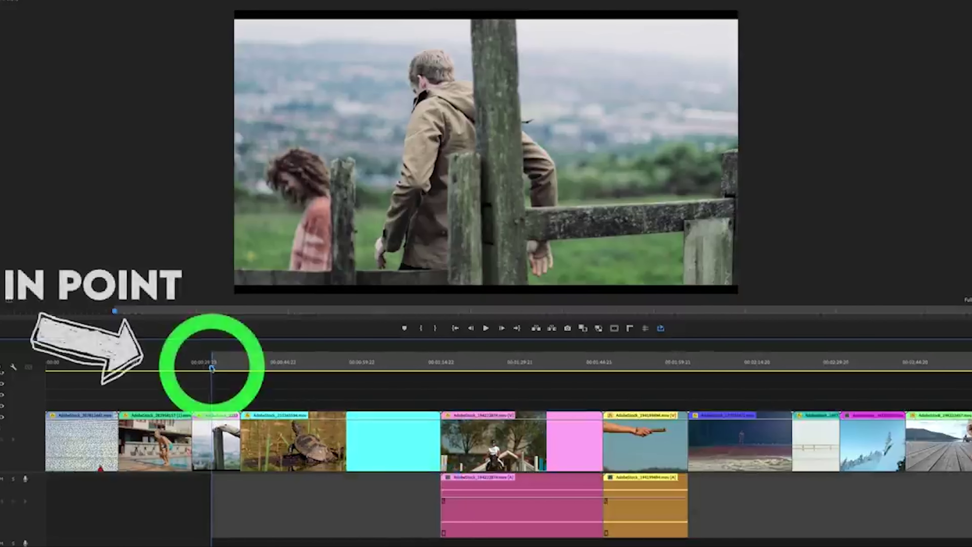
drag(213, 369, 651, 387)
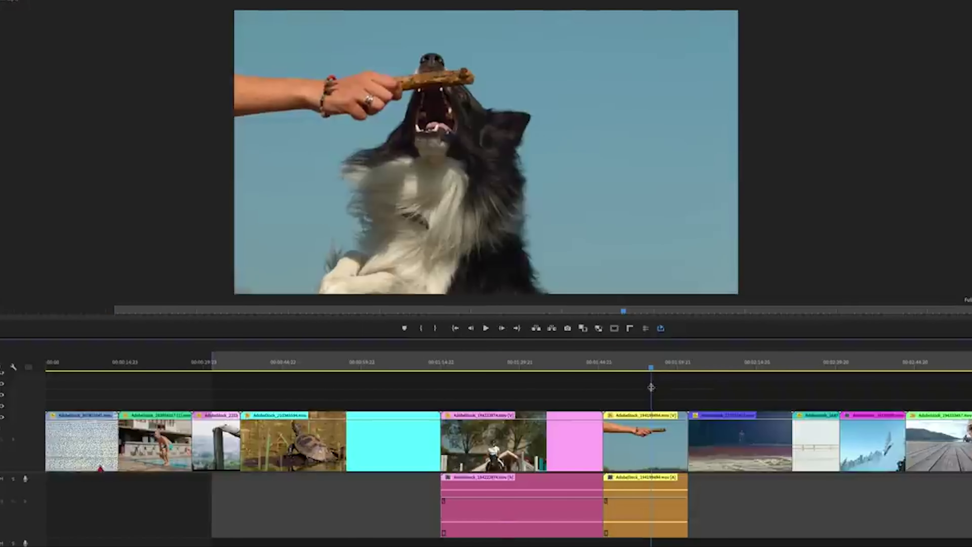
key(o)
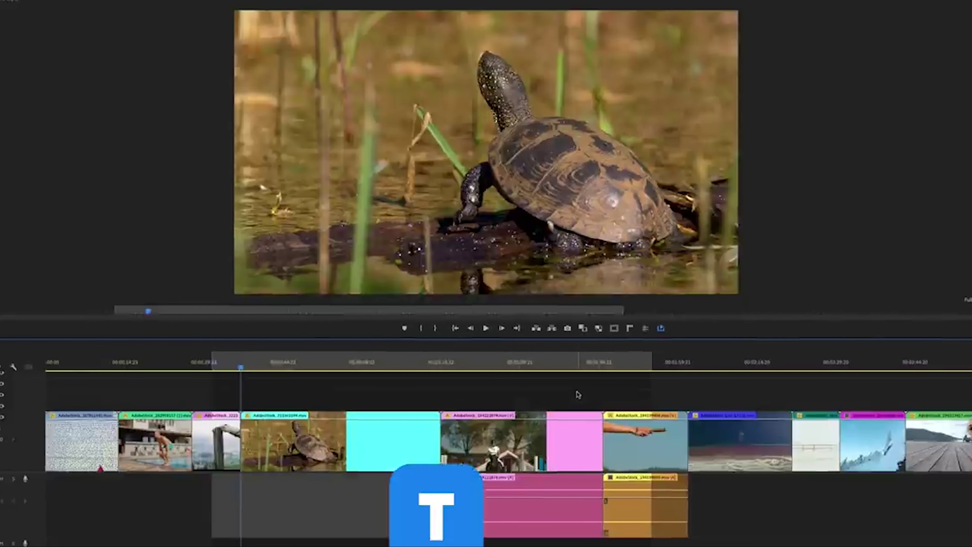
key(apostrophe)
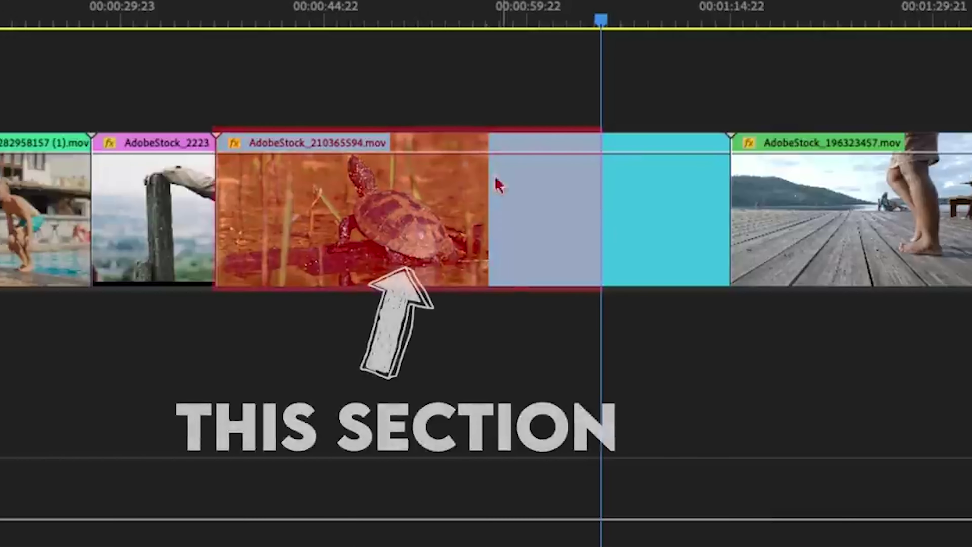
Step: Ripple trim the turtle clip's previous edit and next edit to the playhead
key(q)
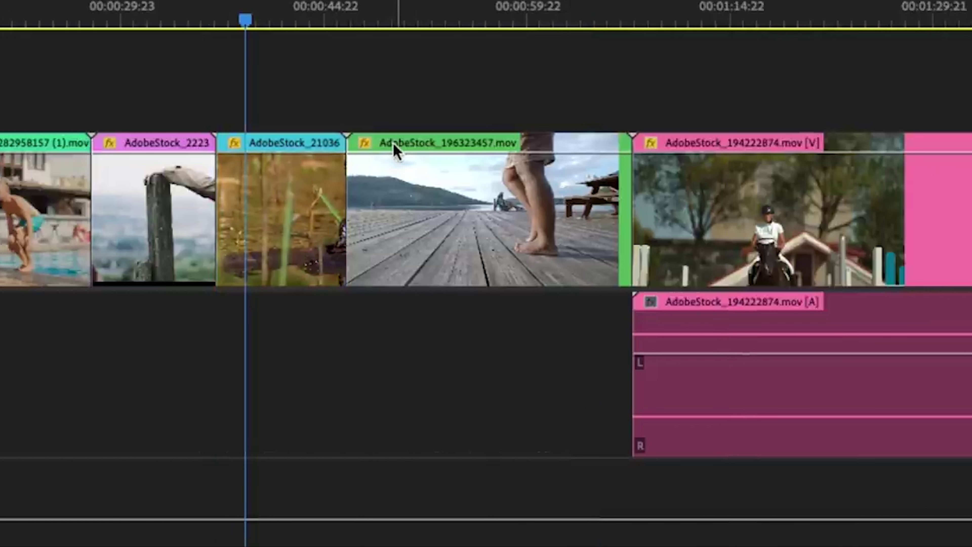
key(w)
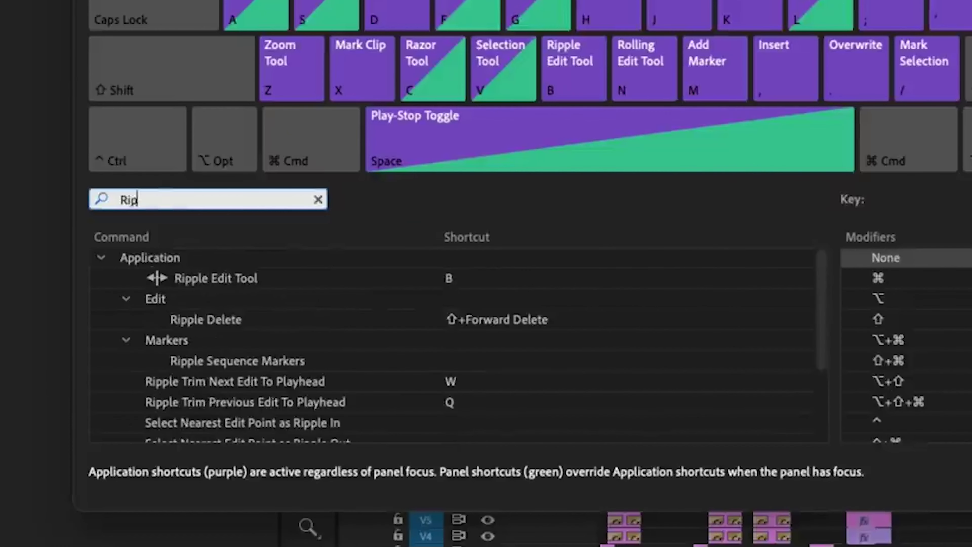
Step: Search the keyboard shortcuts for "Ripple Trim" and for "Add Edit"
text(ple Trim)
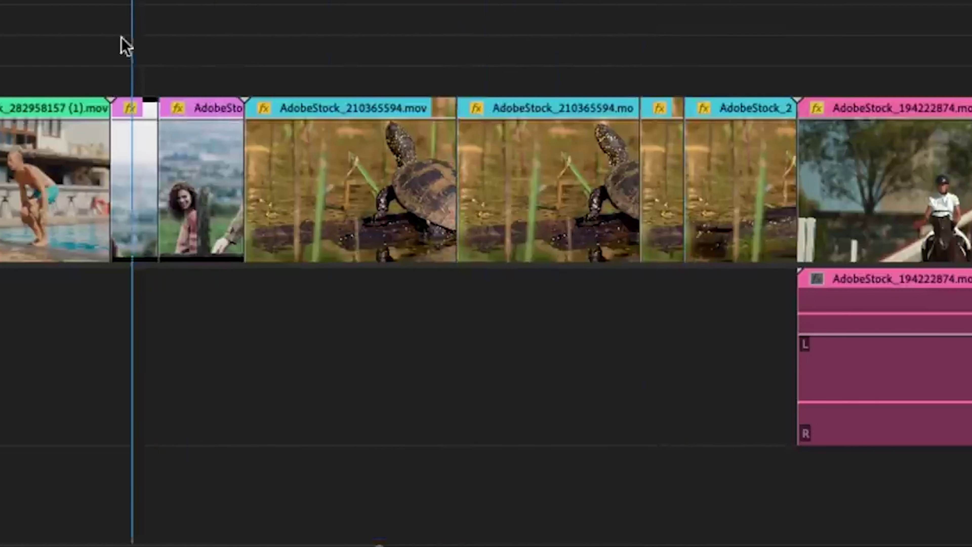
drag(120, 38, 23, 54)
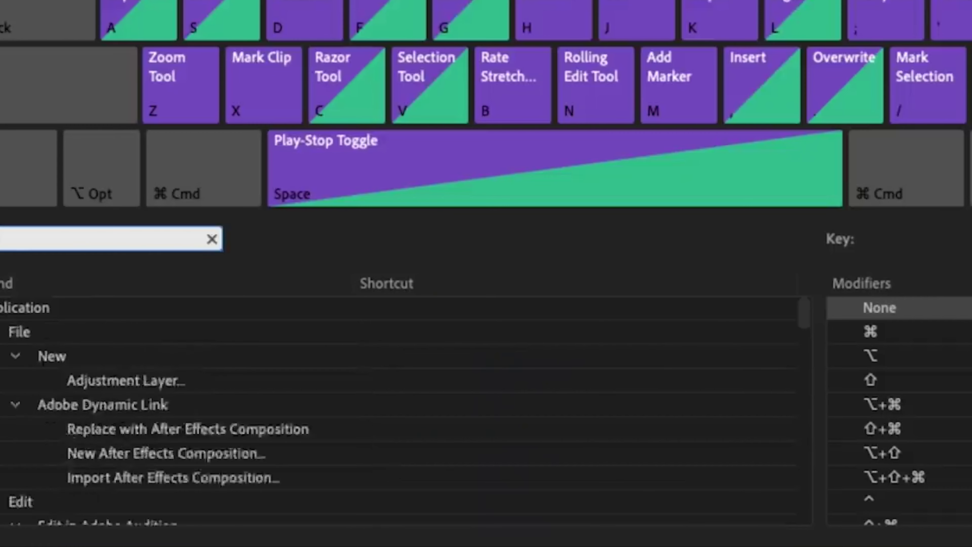
text(Add Edit)
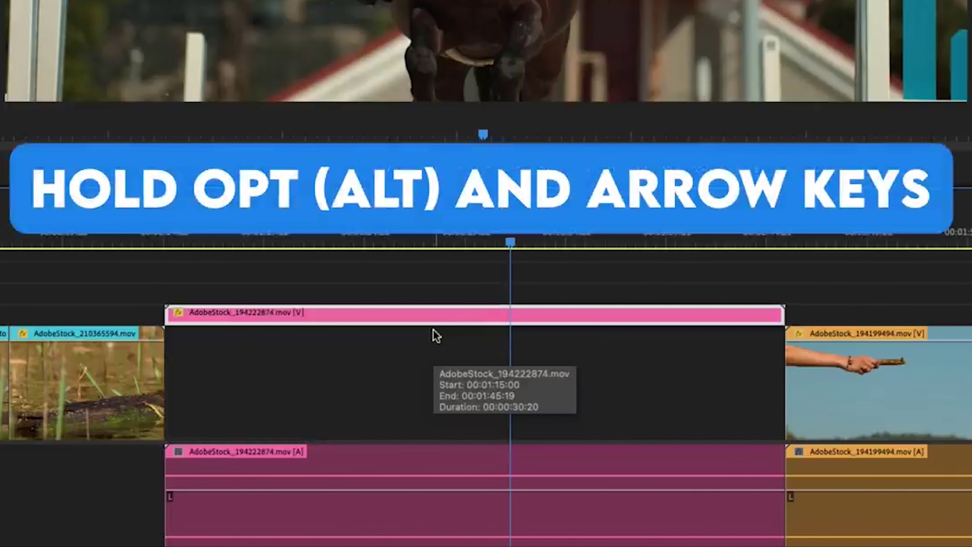
Step: Nudge the horse rider clip's video up and down through the tracks, leaving it one track above the main footage
key(alt+Up)
key(alt+Up)
key(alt+Down)
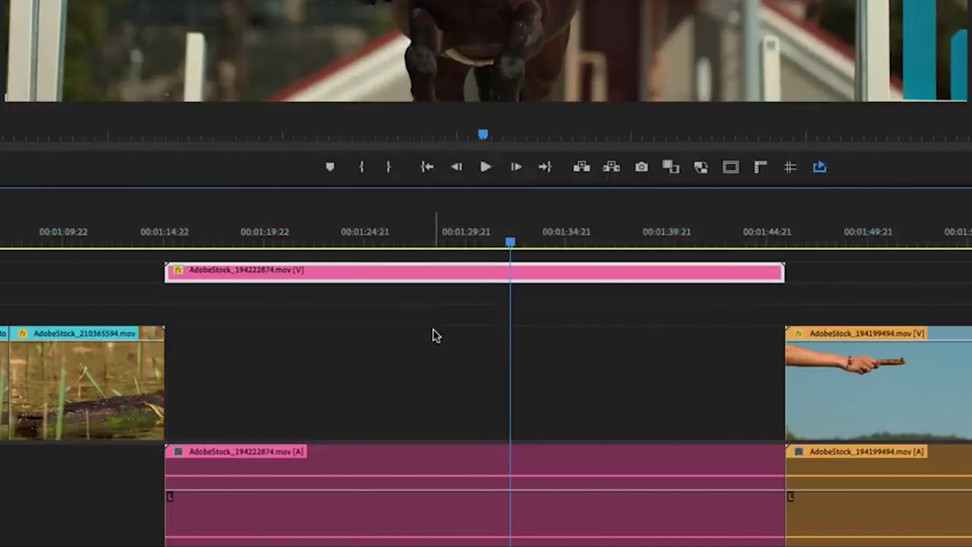
key(alt+Down)
key(alt+Down)
key(alt+Down)
key(alt+Up)
key(alt+Up)
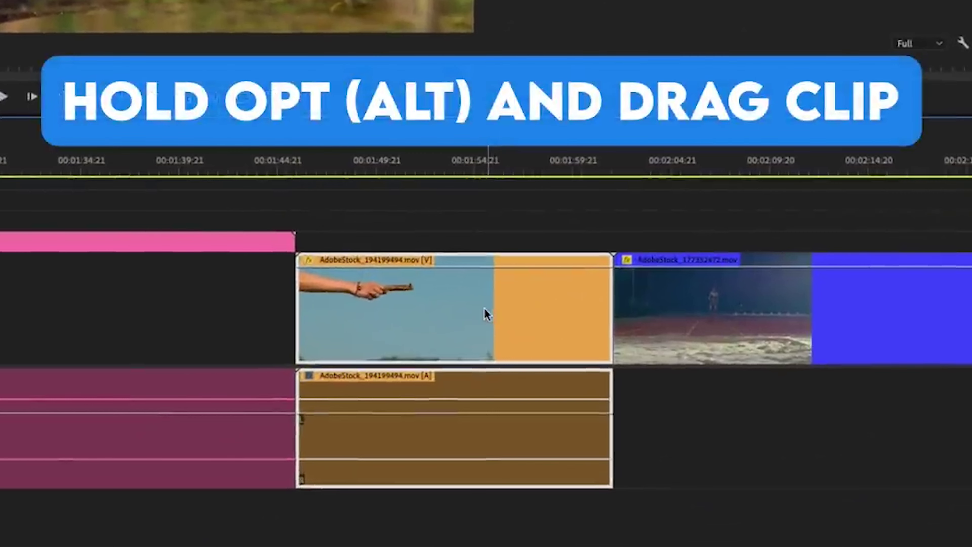
Step: Duplicate the dog clip with its audio onto a higher video track at about 00:02:04 and place another copy further along
drag(434, 329, 753, 224)
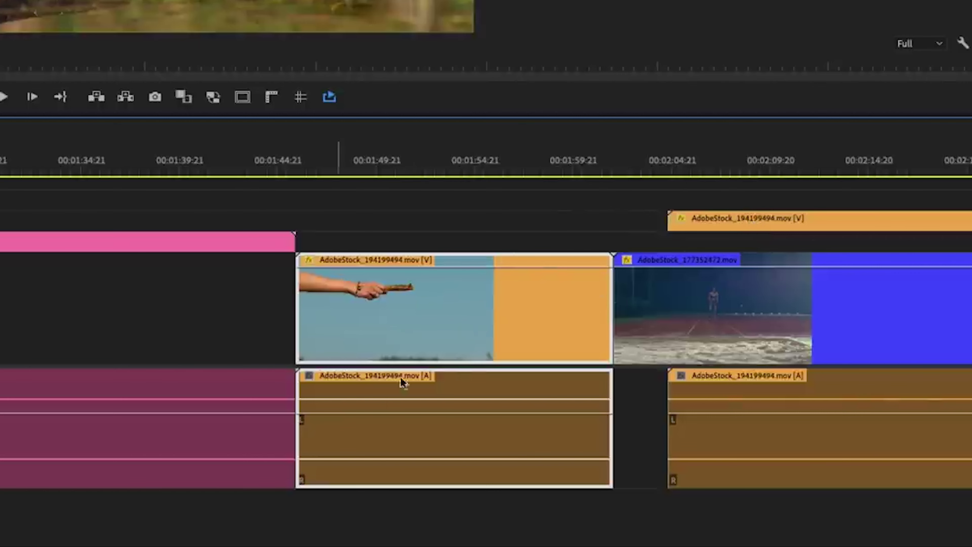
key(minus)
drag(464, 221, 814, 217)
click(644, 220)
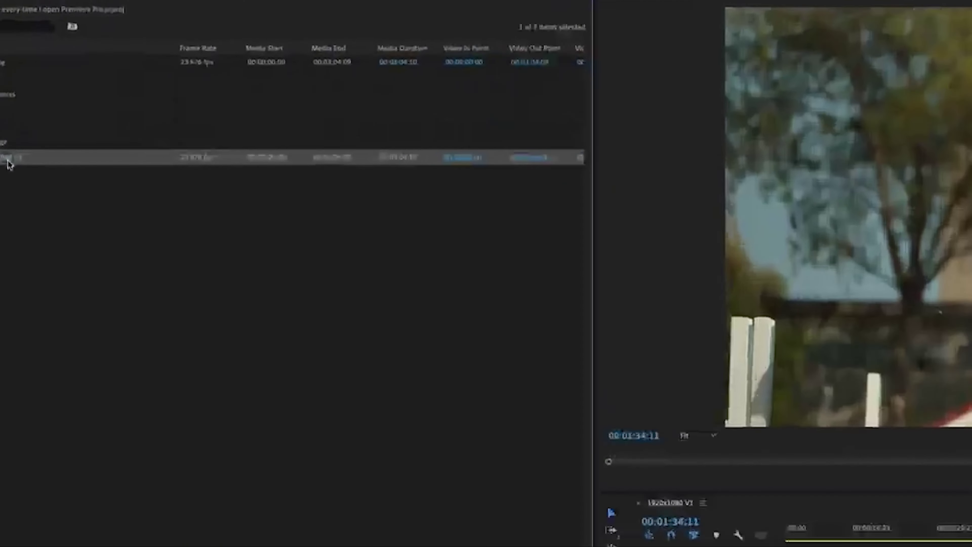
Step: Duplicate the 1920x1080 V1 sequence in the project list
right_click(7, 163)
click(92, 273)
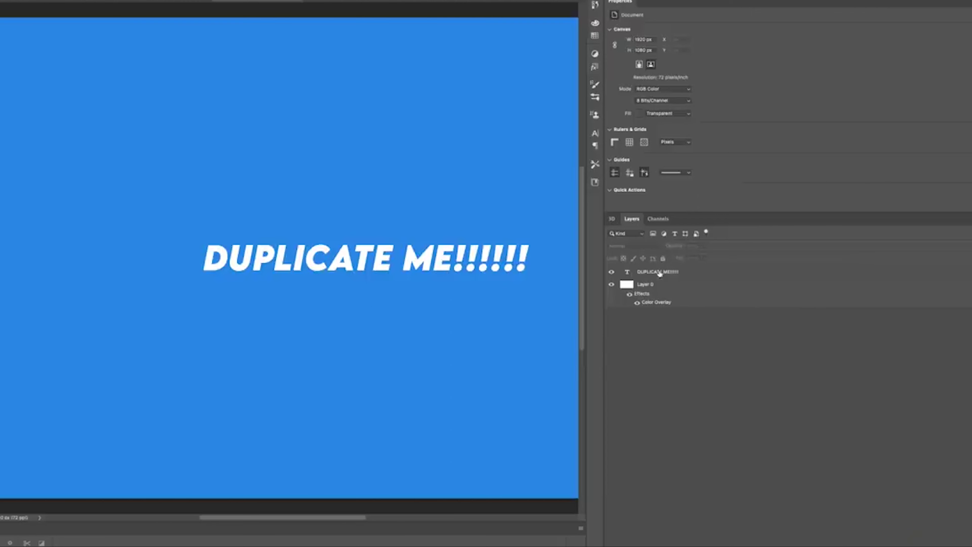
Step: Switch to Photoshop and duplicate the "DUPLICATE ME!!!!!!" text layer repeatedly
key(ctrl+j)
key(ctrl+j)
key(ctrl+j)
key(ctrl+j)
key(ctrl+j)
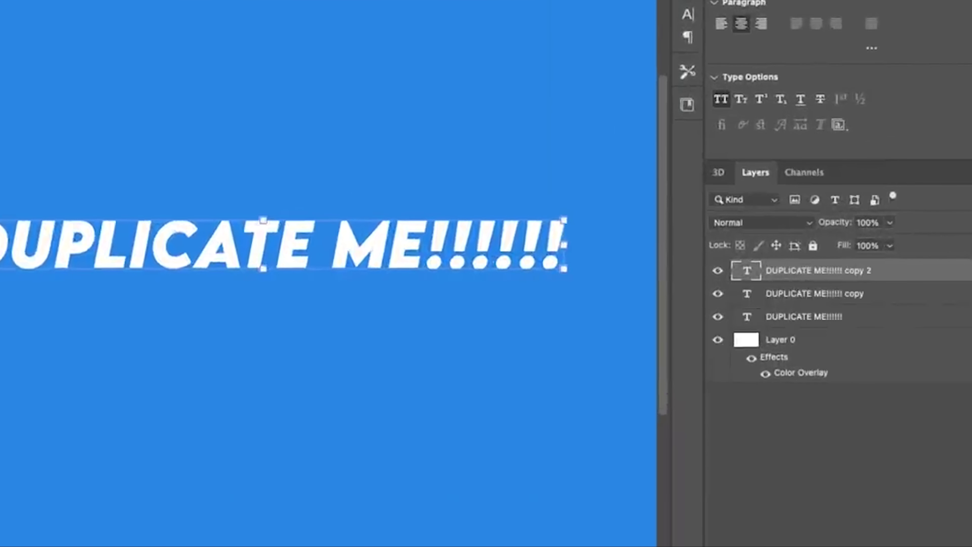
key(ctrl+j)
key(ctrl+j)
key(ctrl+j)
key(ctrl+j)
key(ctrl+j)
key(ctrl+j)
key(ctrl+j)
key(ctrl+j)
key(ctrl+j)
key(ctrl+j)
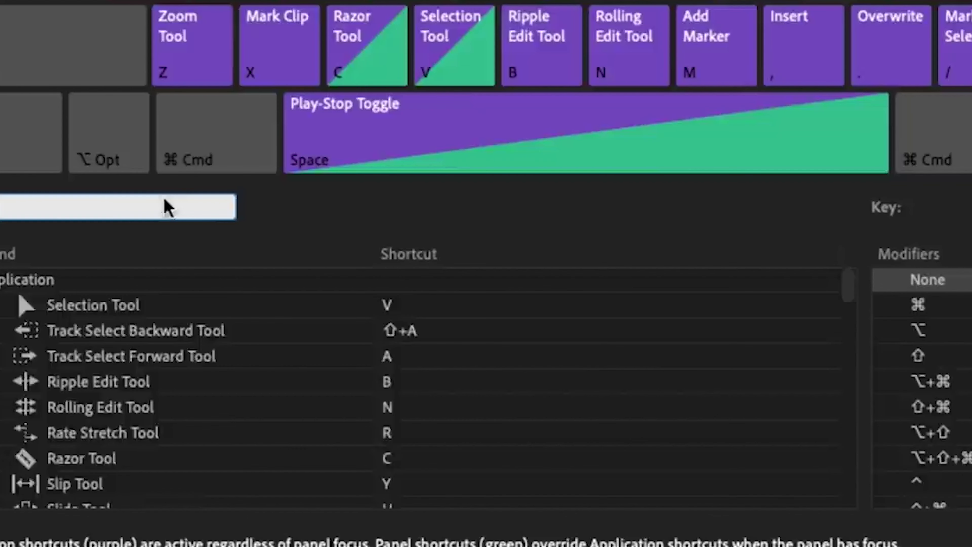
Step: Switch to Premiere Pro, search its keyboard shortcuts for "dupli" and assign Cmd+J to the Duplicate command
text(dupli)
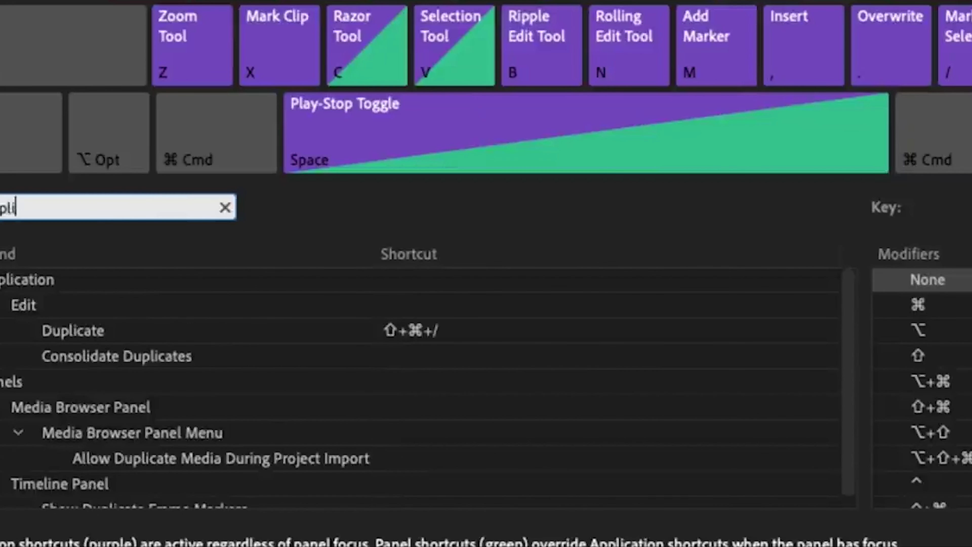
click(480, 331)
key(super+j)
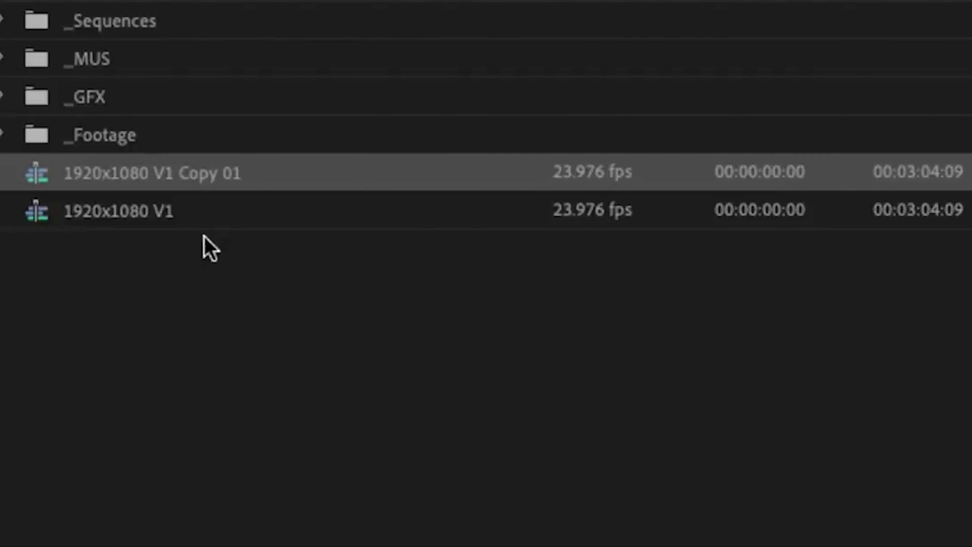
Step: Make another copy of the original 1920x1080 V1 sequence in the project list
click(171, 212)
key(super+j)
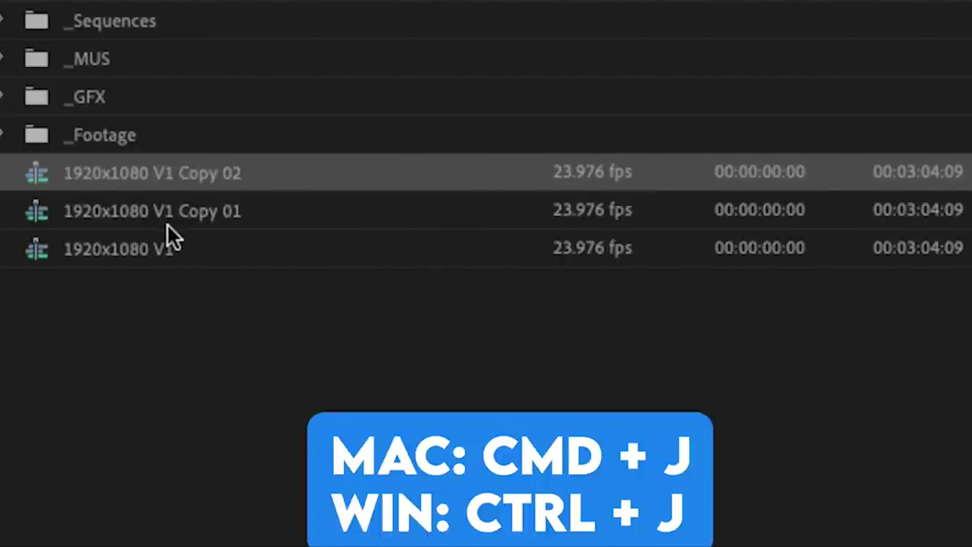
Step: Move the original sequence's playhead to 00:00:37:07 and select the 1920x1080 V1 Copy 02 sequence in the project list
click(119, 255)
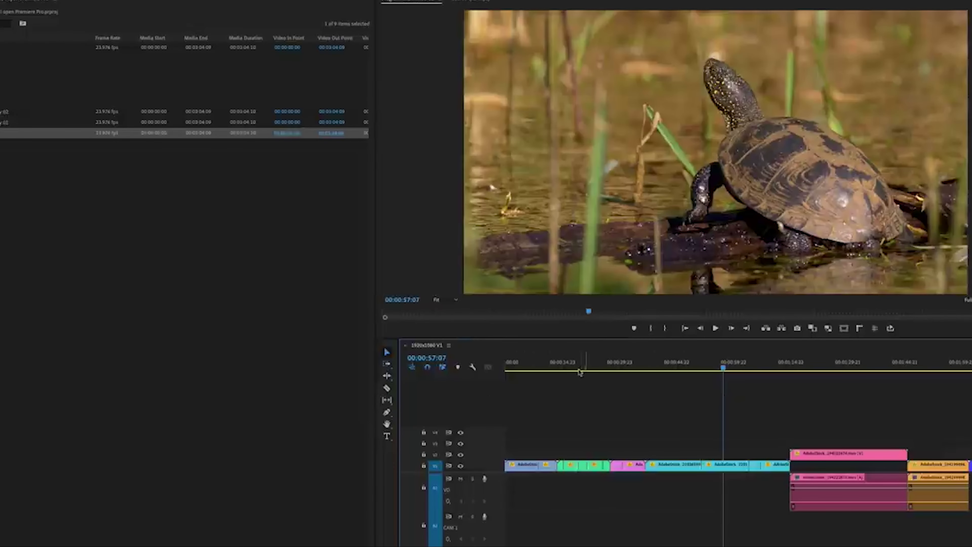
drag(579, 372, 646, 370)
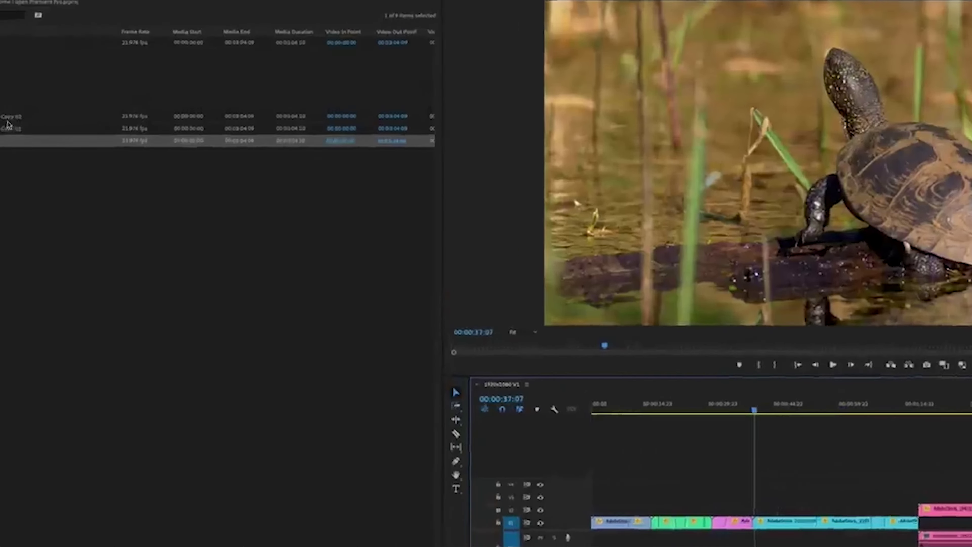
click(1, 112)
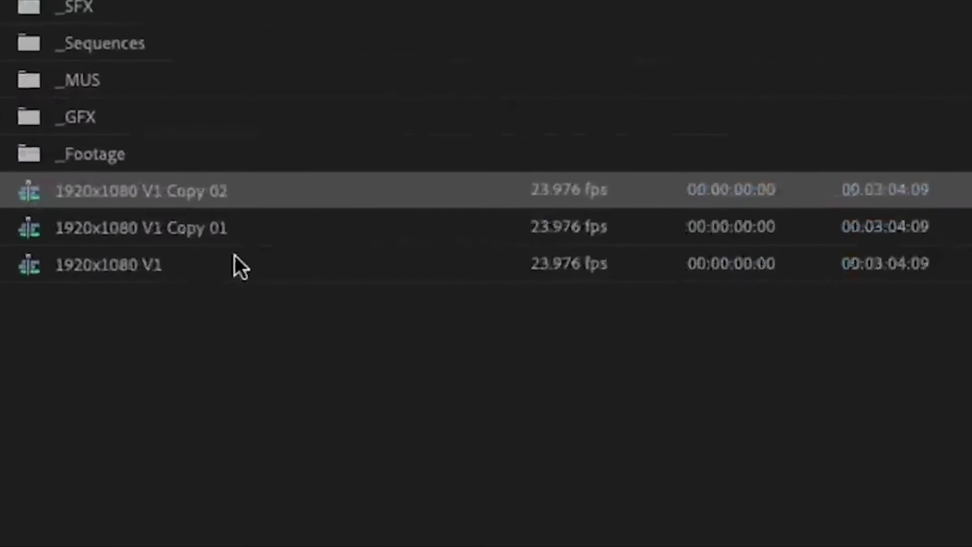